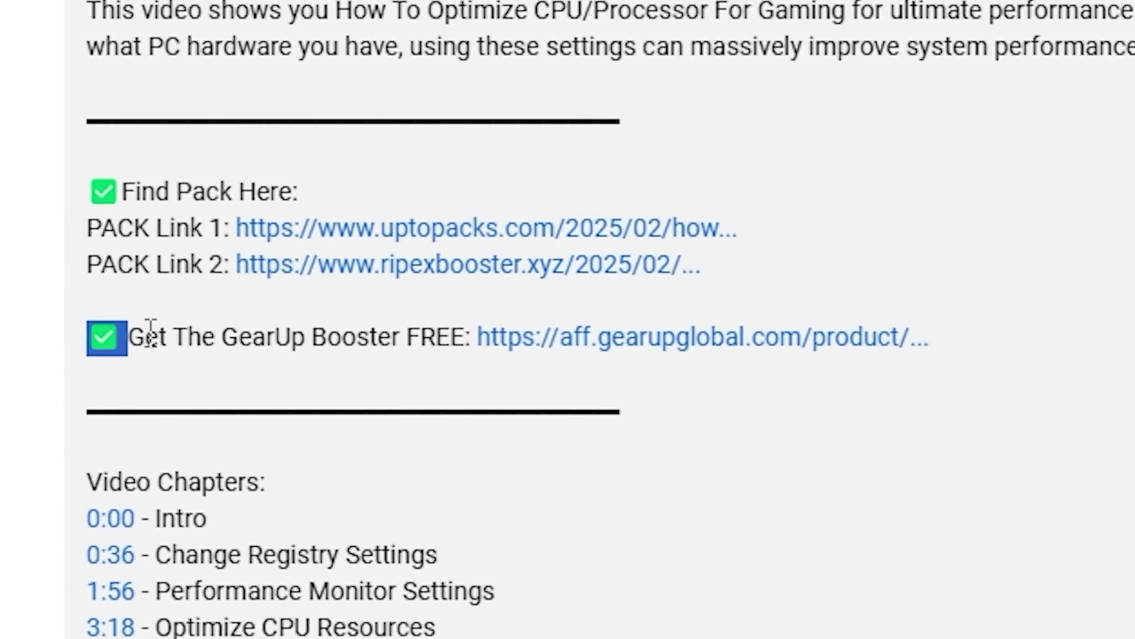
drag(151, 331, 729, 351)
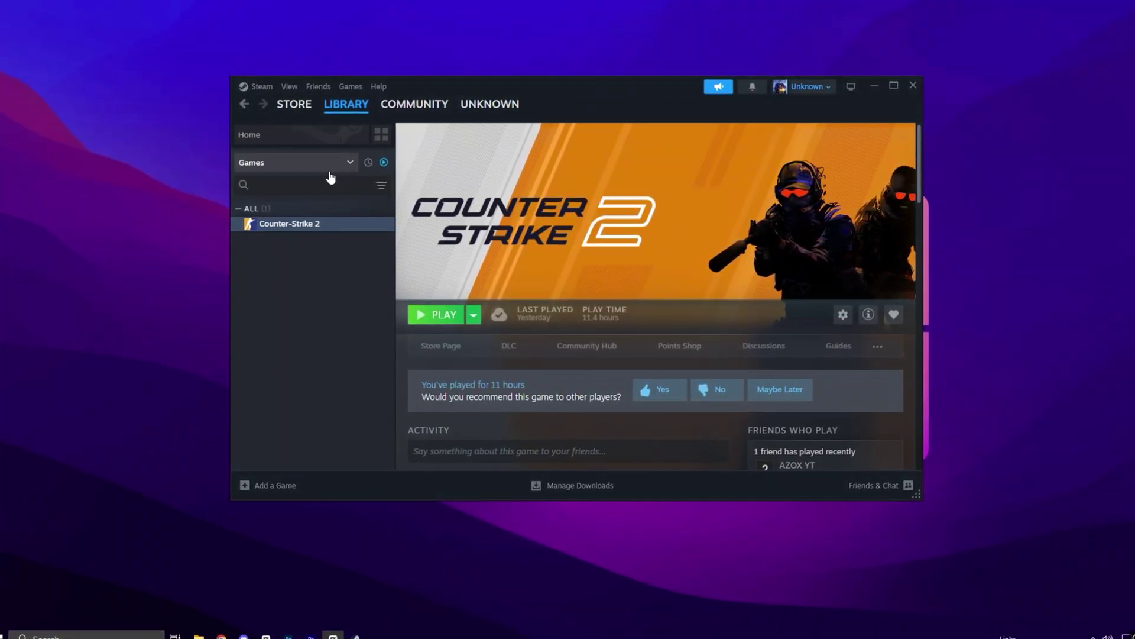
Step: Open the properties of Counter-Strike 2 from the Steam library and review its custom launch options
mouse_move(336, 114)
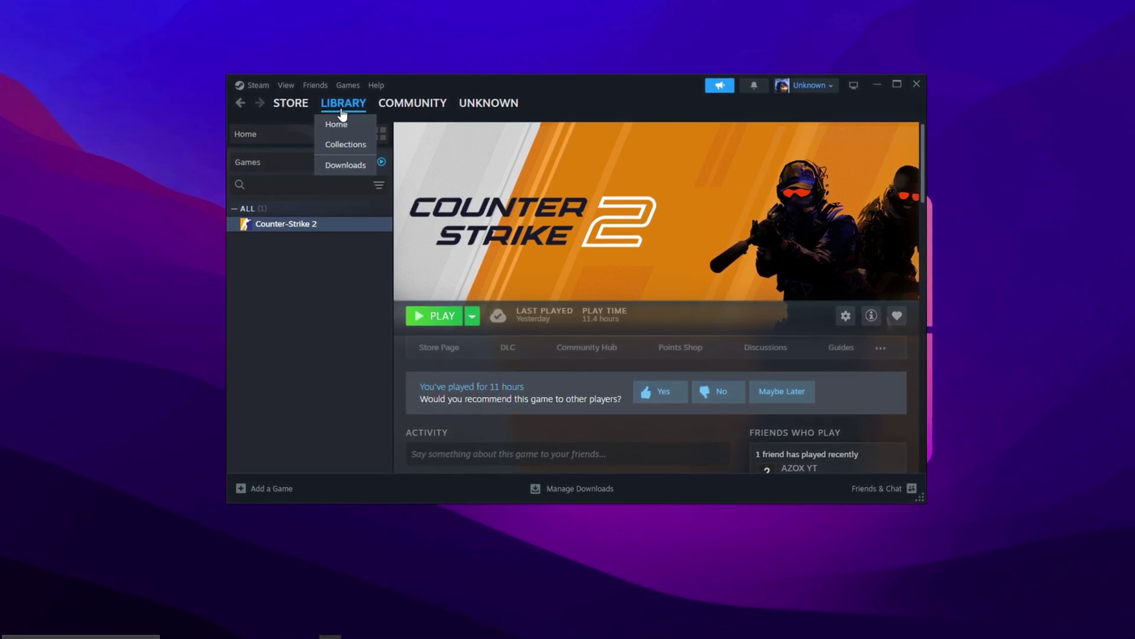
right_click(301, 227)
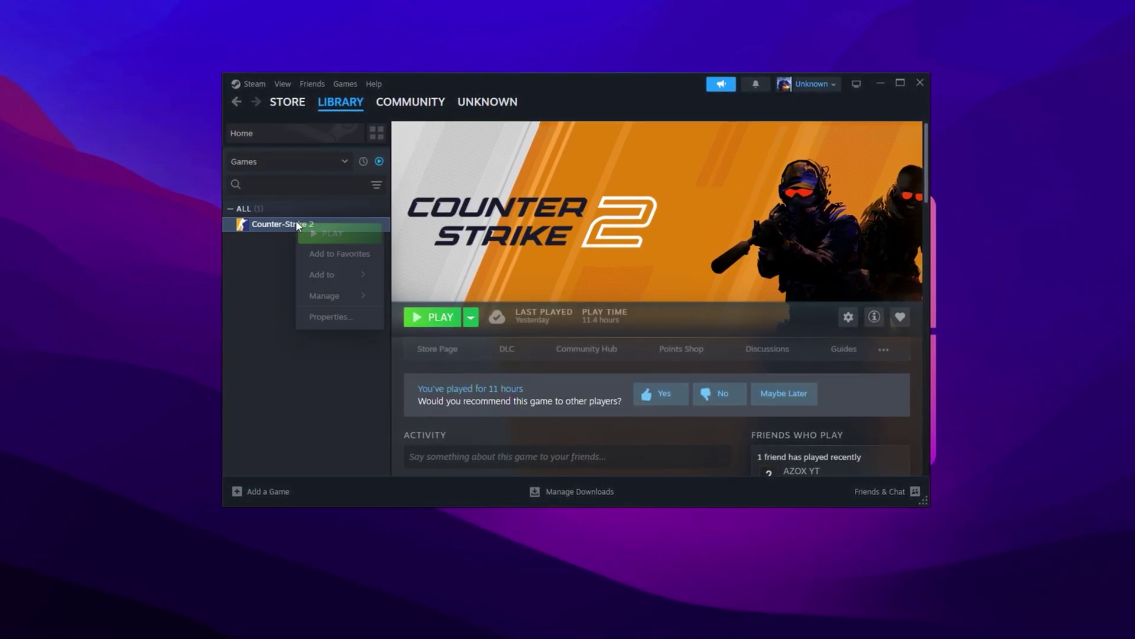
click(321, 318)
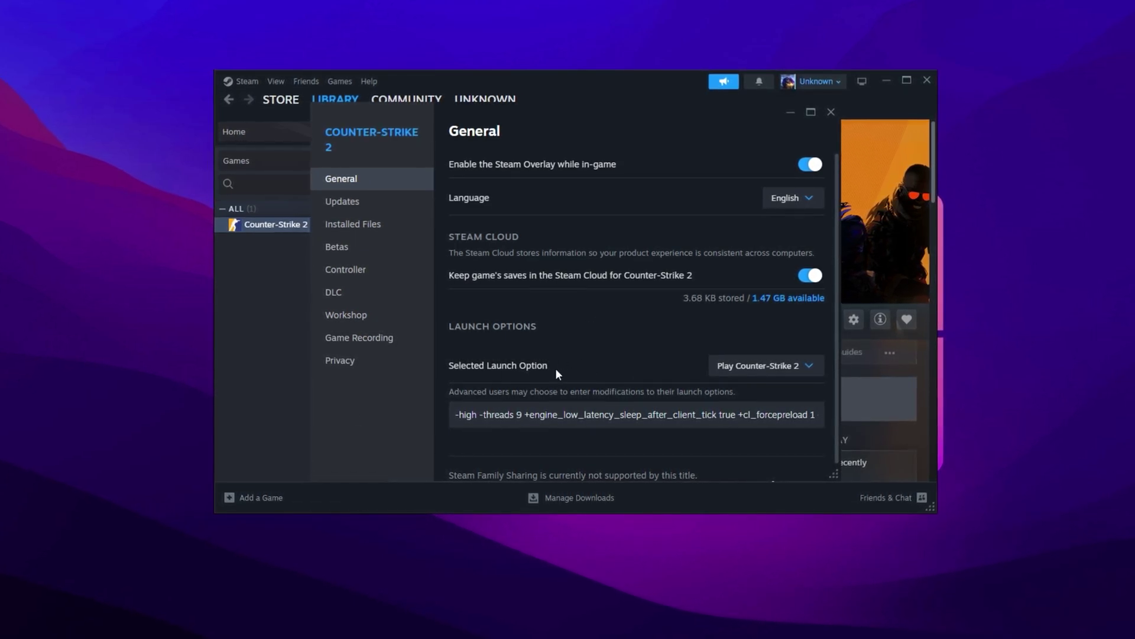
scroll(559, 370, down, 1)
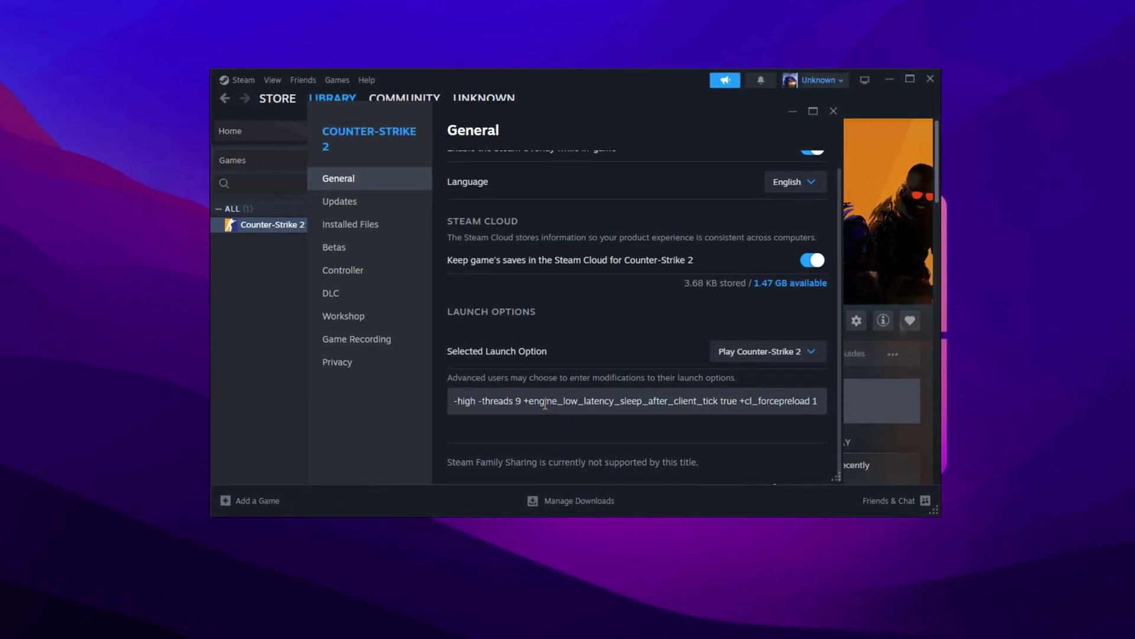
click(497, 401)
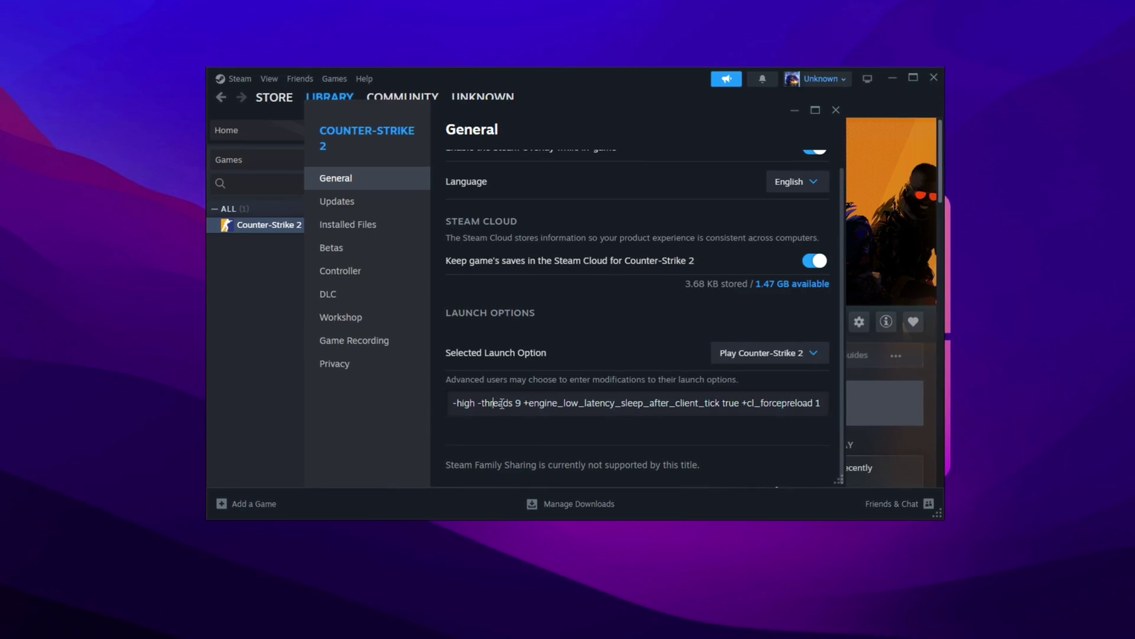
double_click(575, 407)
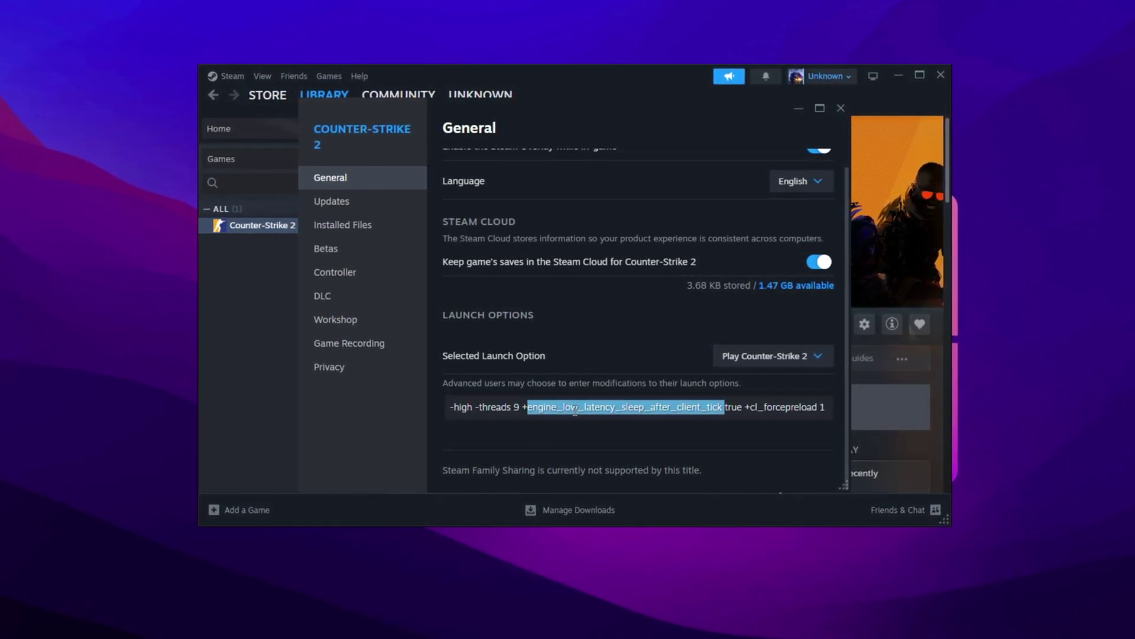
click(574, 408)
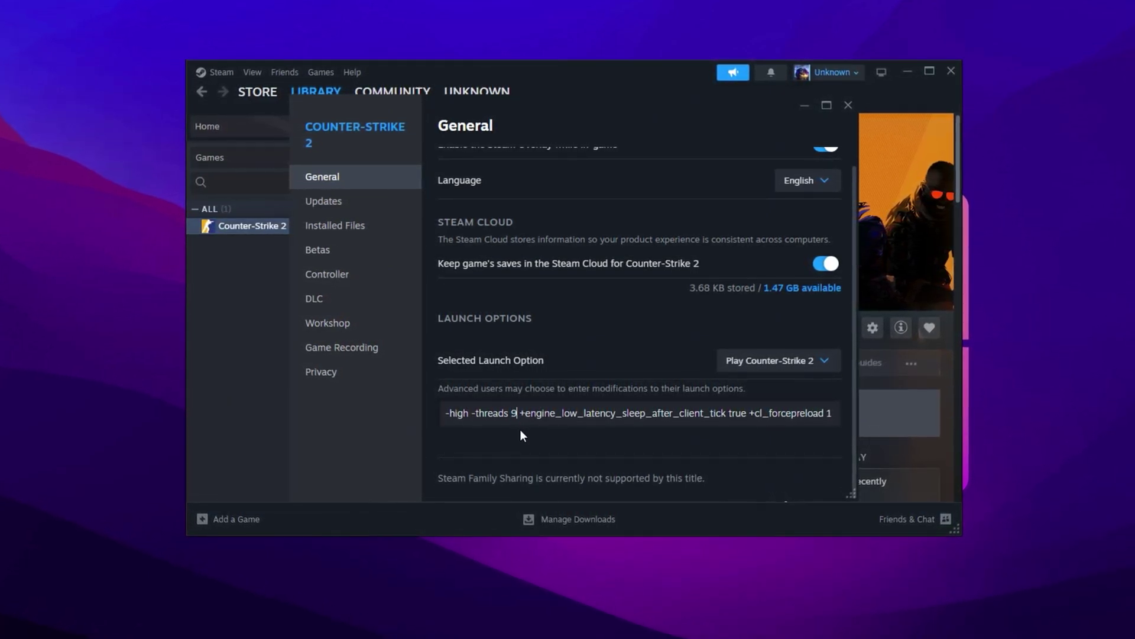
Step: Check the CPU's number of logical processors in Task Manager's performance data and close Task Manager
right_click(565, 637)
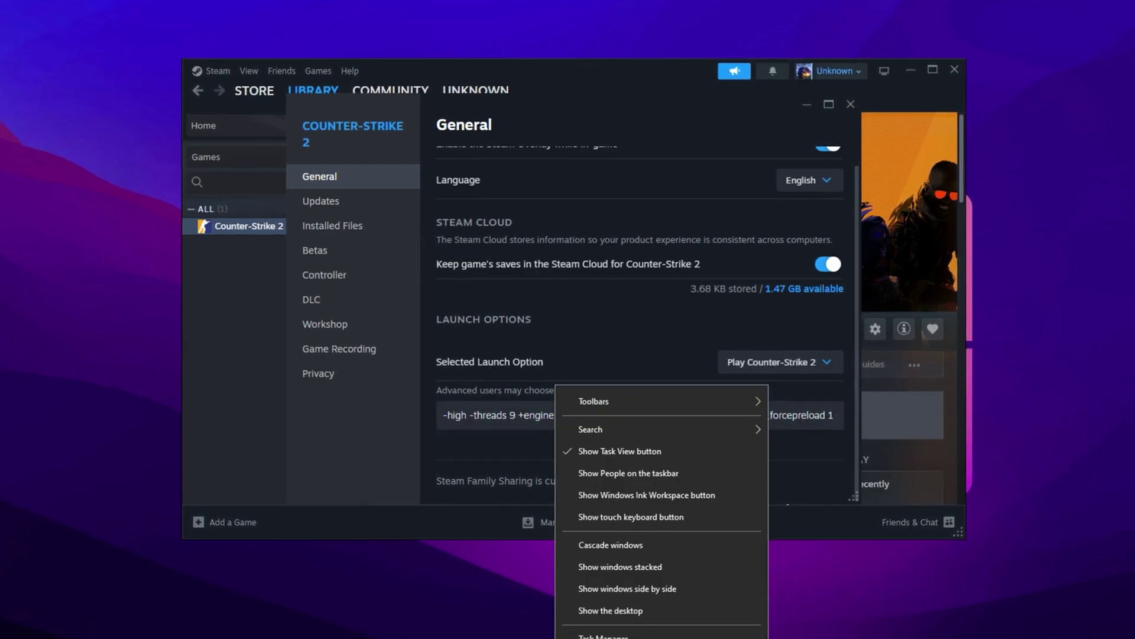
click(612, 633)
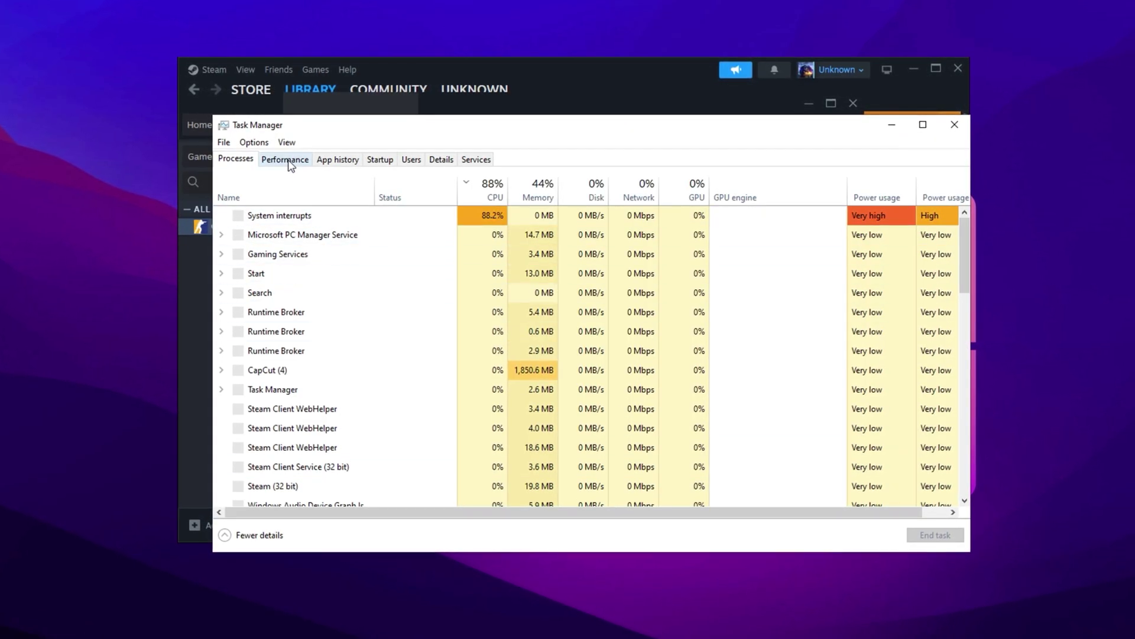
click(286, 158)
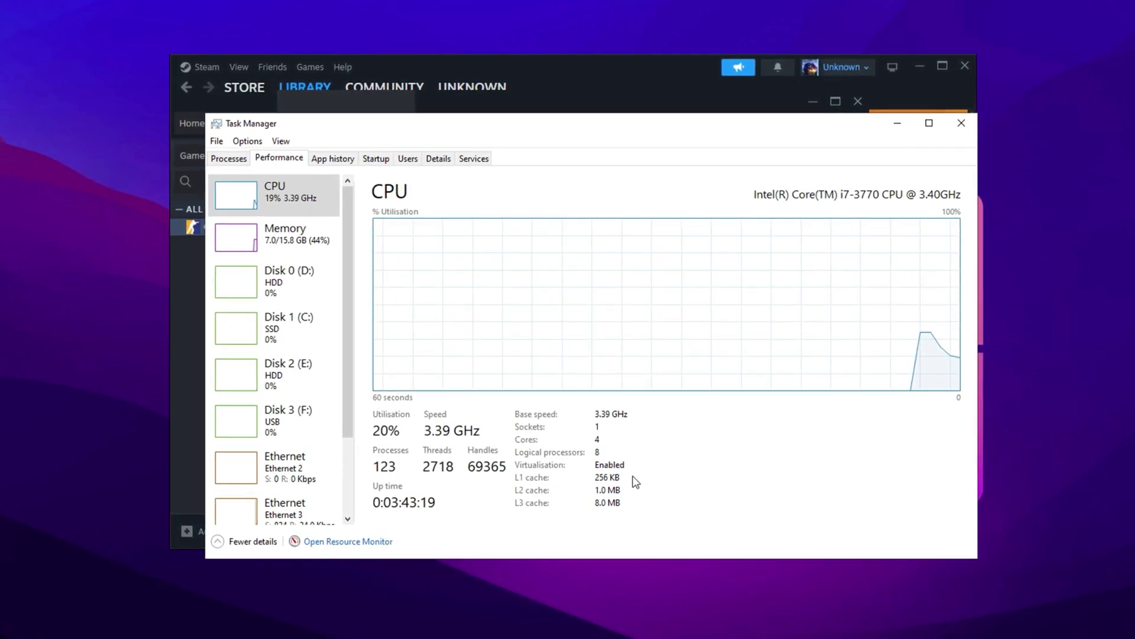
click(965, 123)
Step: Set the -threads value in the Counter-Strike 2 launch options to 9
double_click(509, 423)
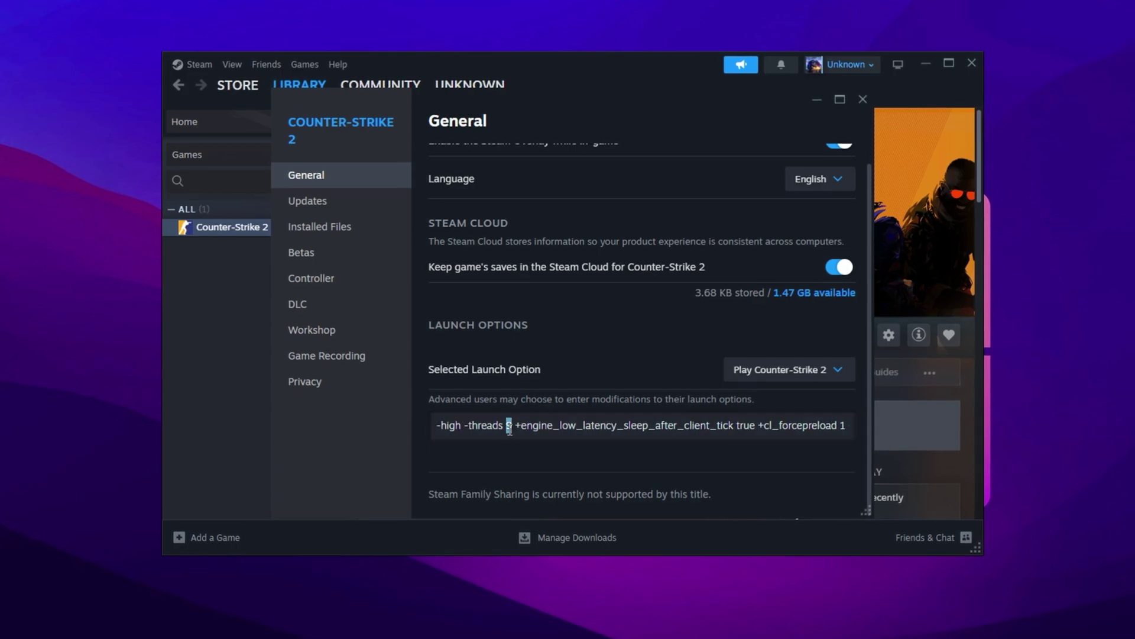
text(9)
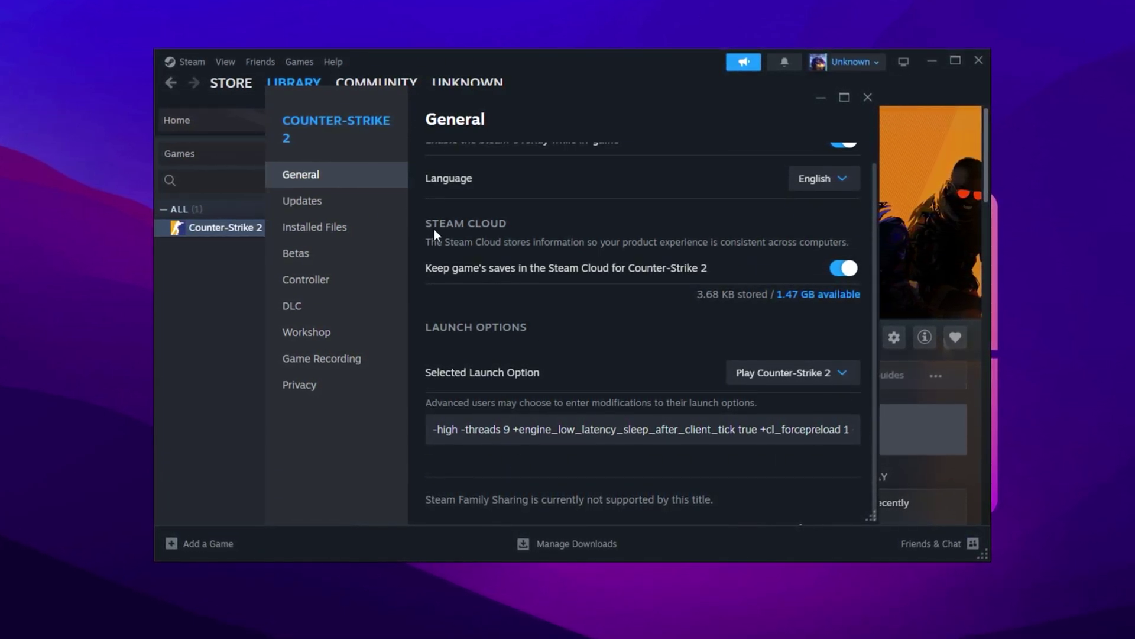
Step: Browse Counter-Strike 2's installed files and go to the game\bin\win64 folder
click(355, 233)
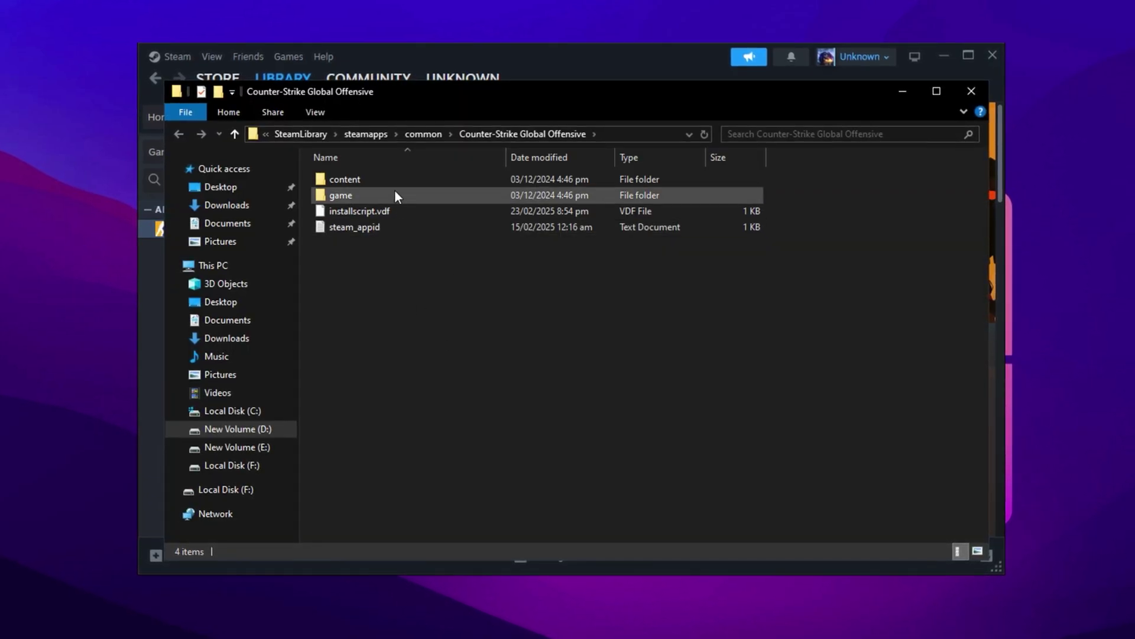
double_click(375, 192)
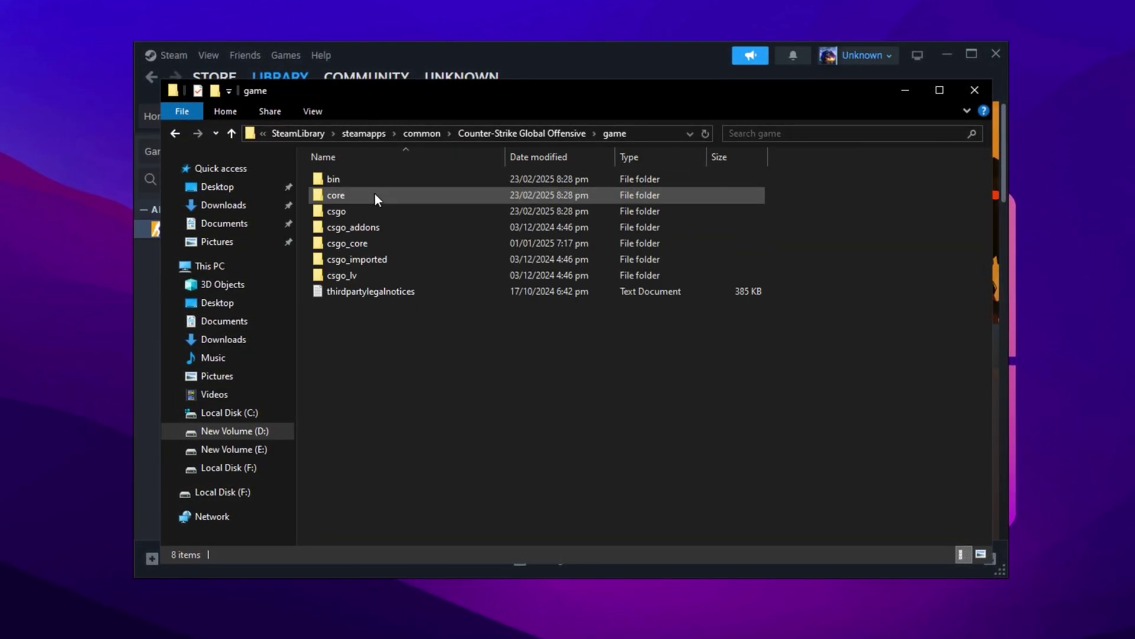
double_click(378, 183)
double_click(378, 183)
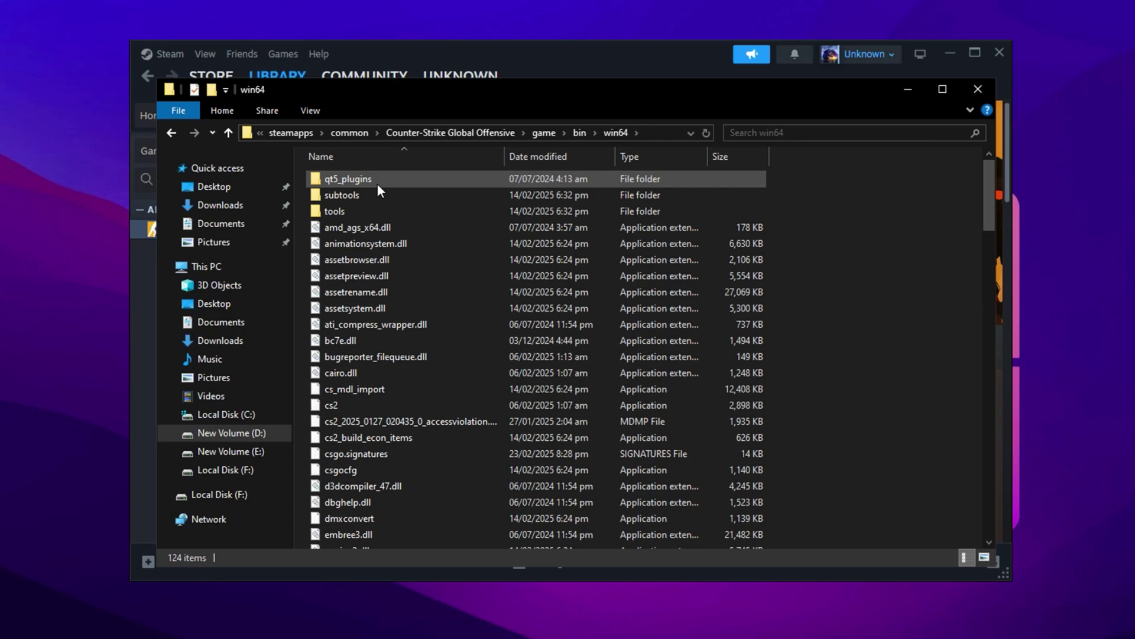
Step: In the cs2 application's compatibility properties, override high DPI scaling behaviour with scaling performed by Application, and apply it
click(367, 407)
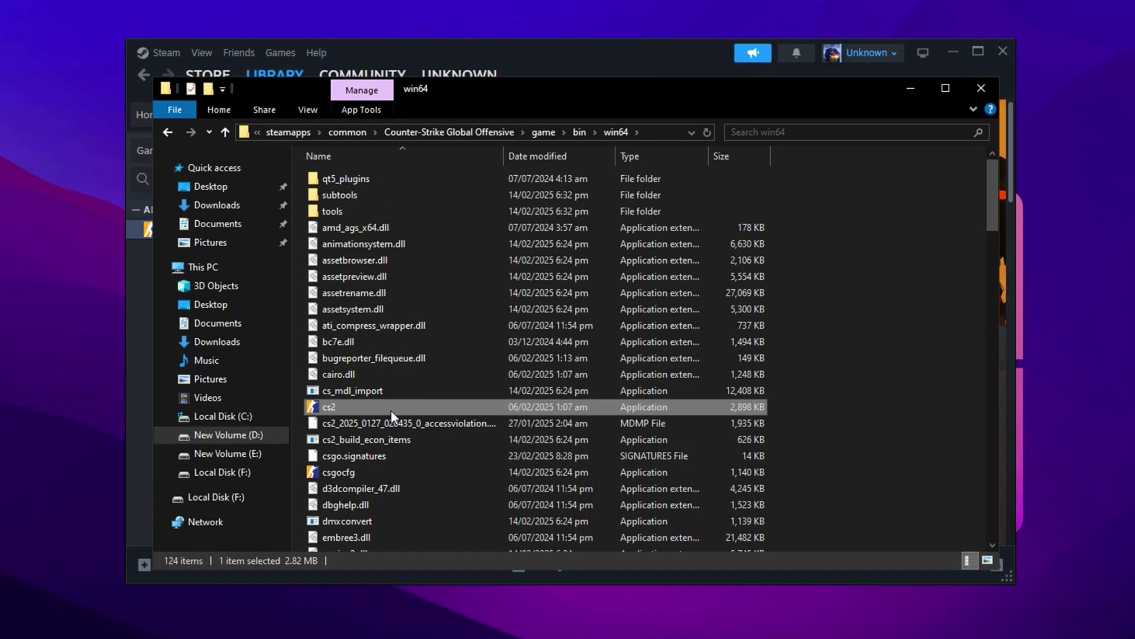
right_click(391, 410)
click(421, 399)
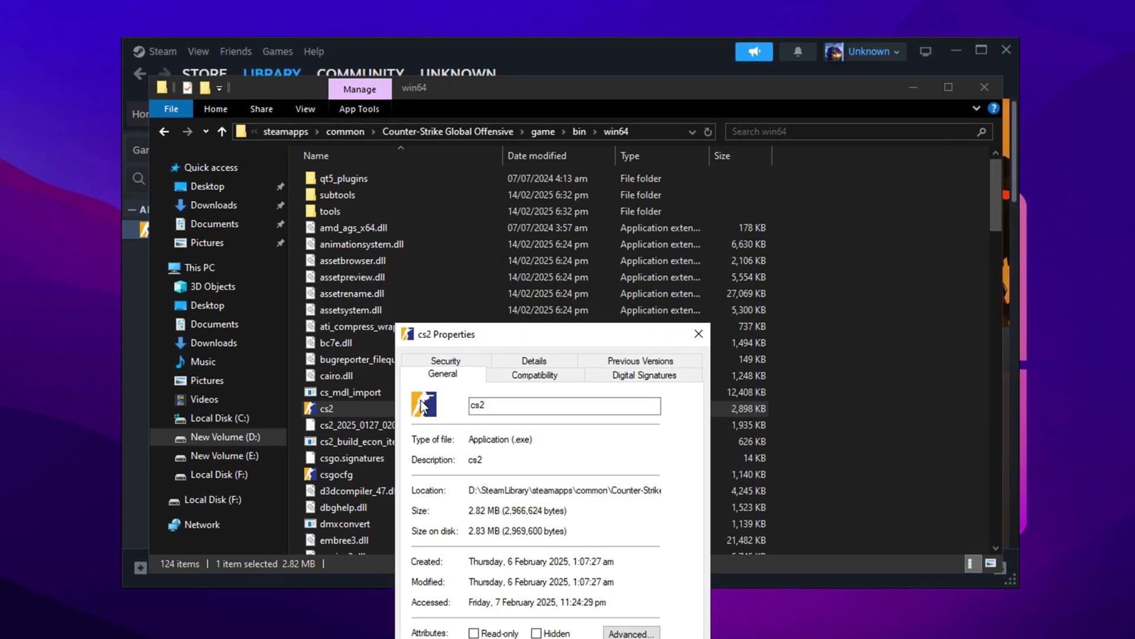
click(533, 211)
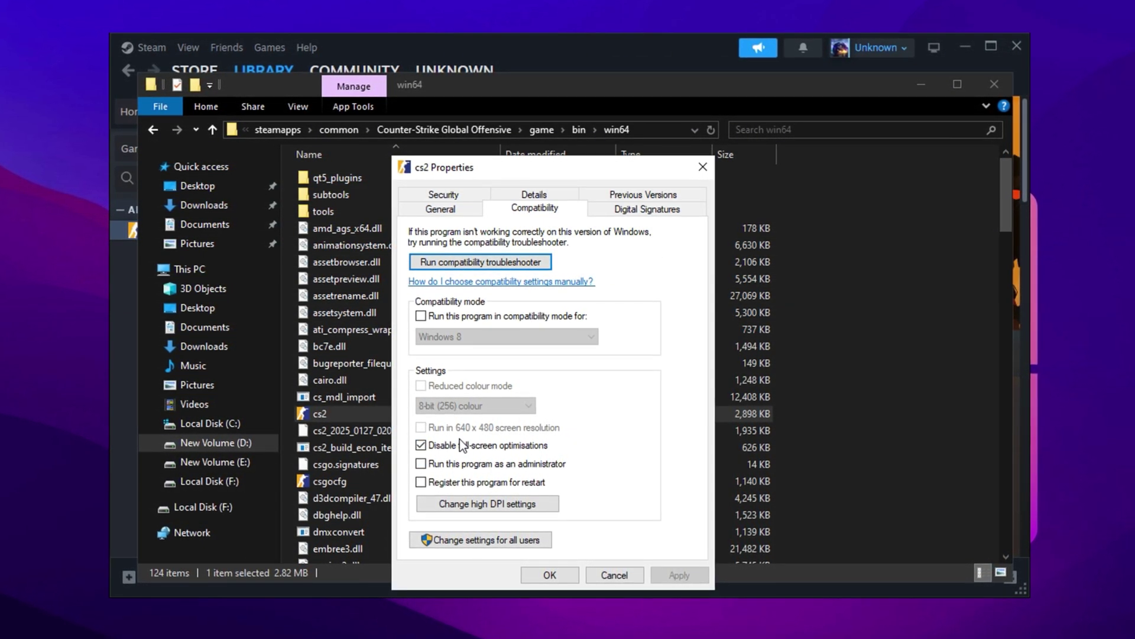
click(471, 507)
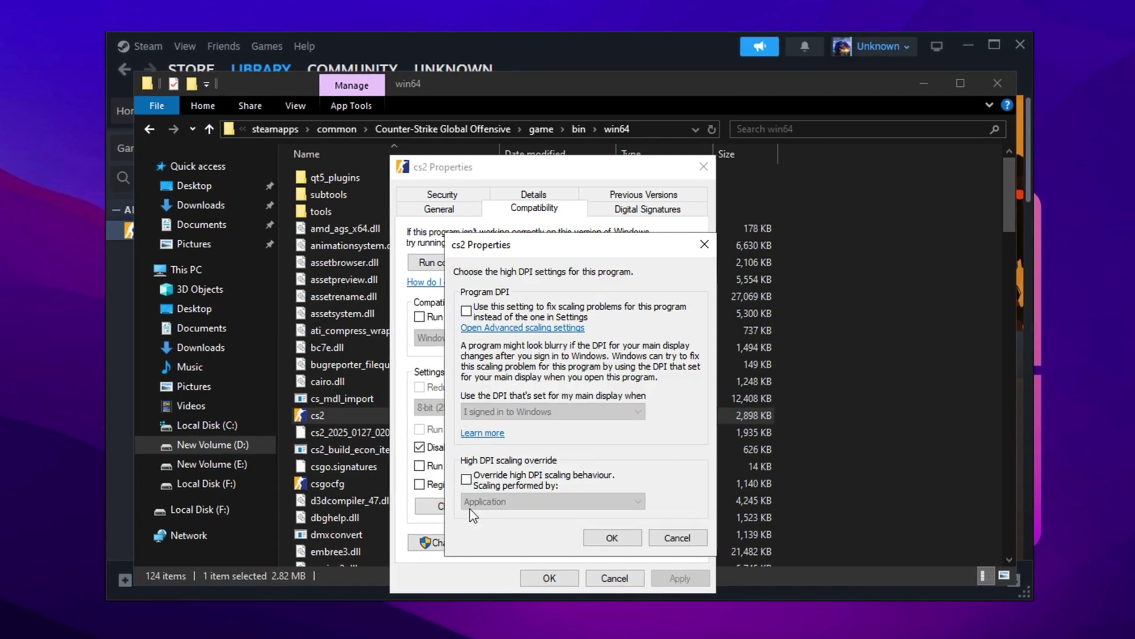
click(468, 482)
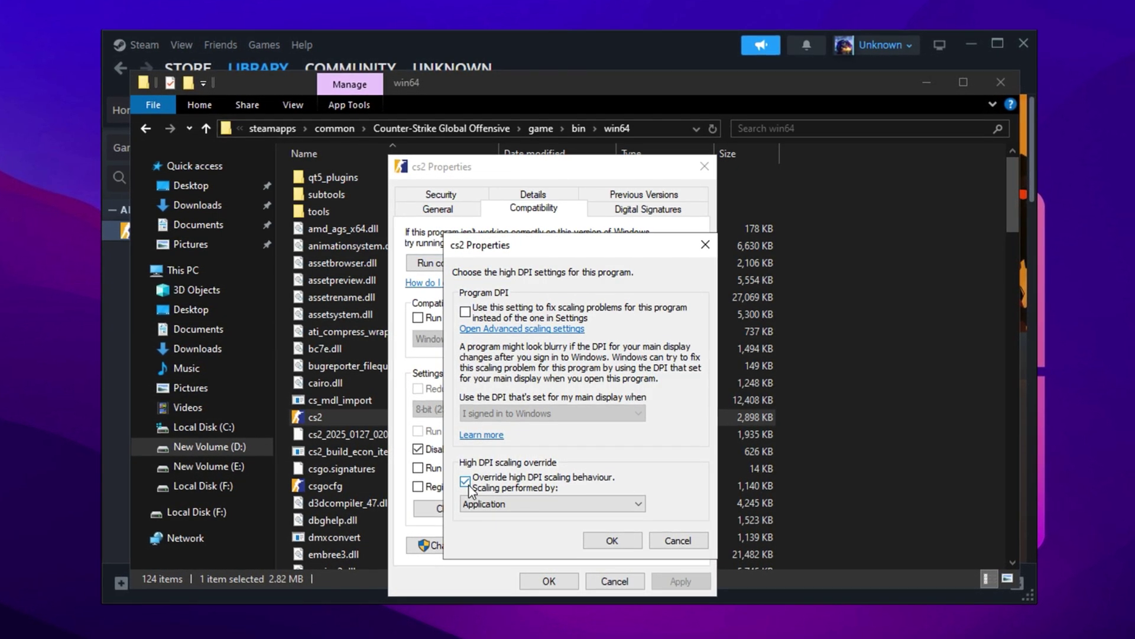
click(609, 542)
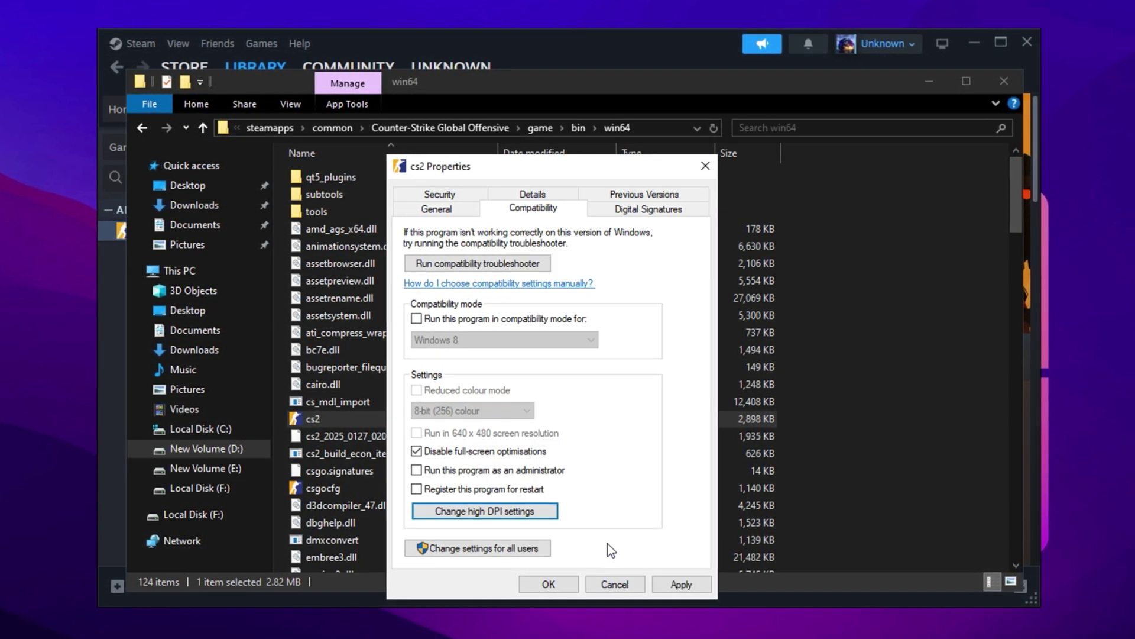
click(680, 583)
click(556, 586)
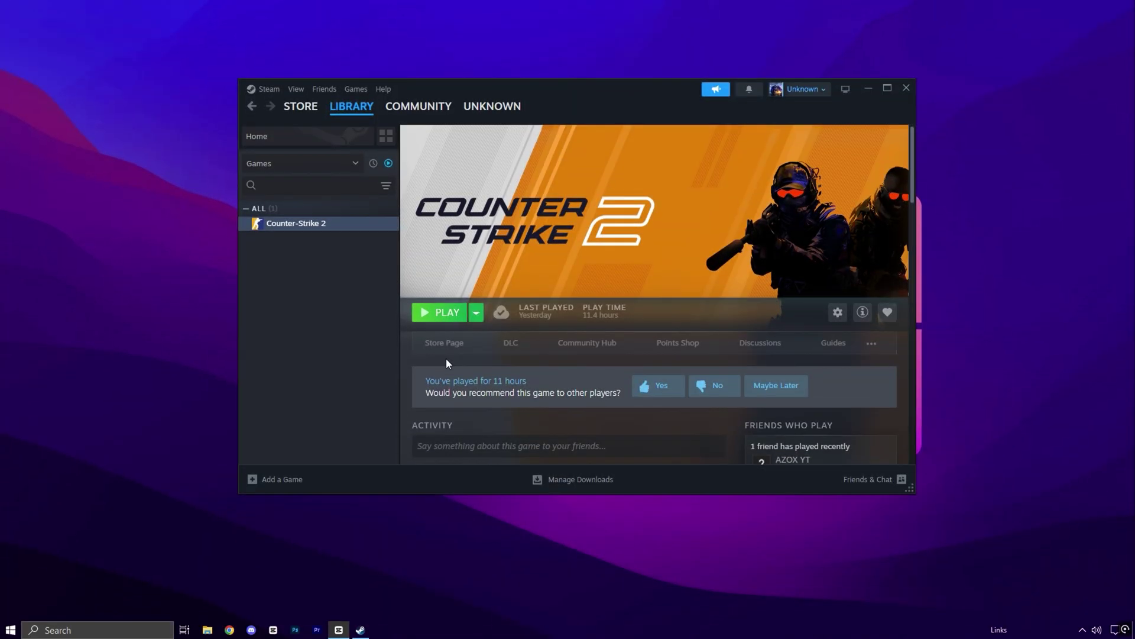
Step: Open the Steam settings, review the Friends & Chat, Interface and Library options, and close the settings
right_click(360, 630)
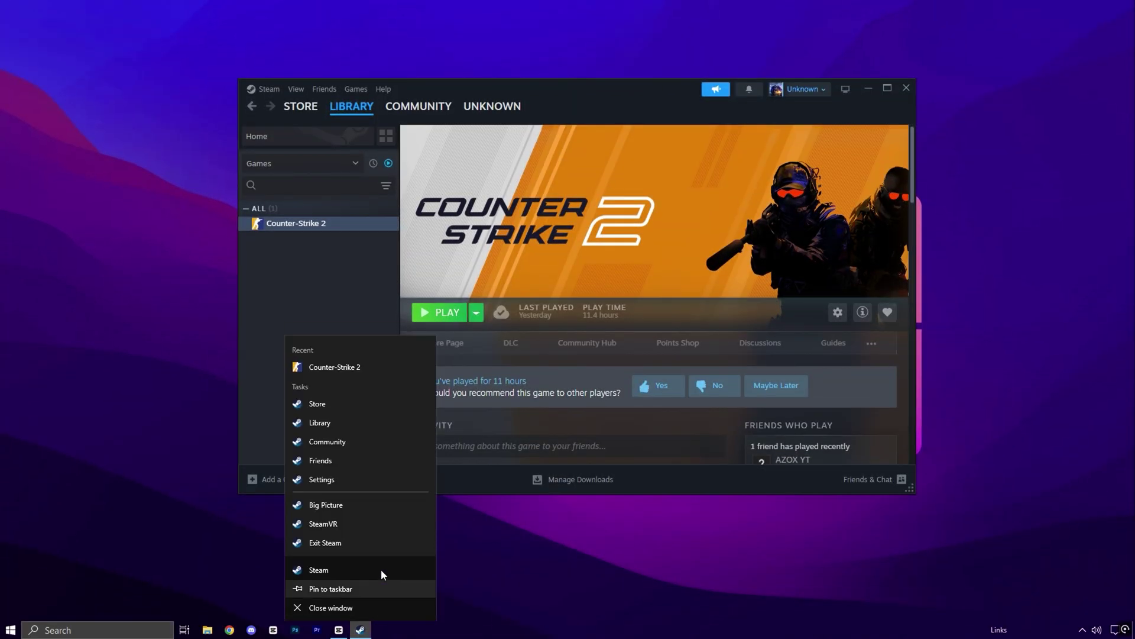
click(357, 481)
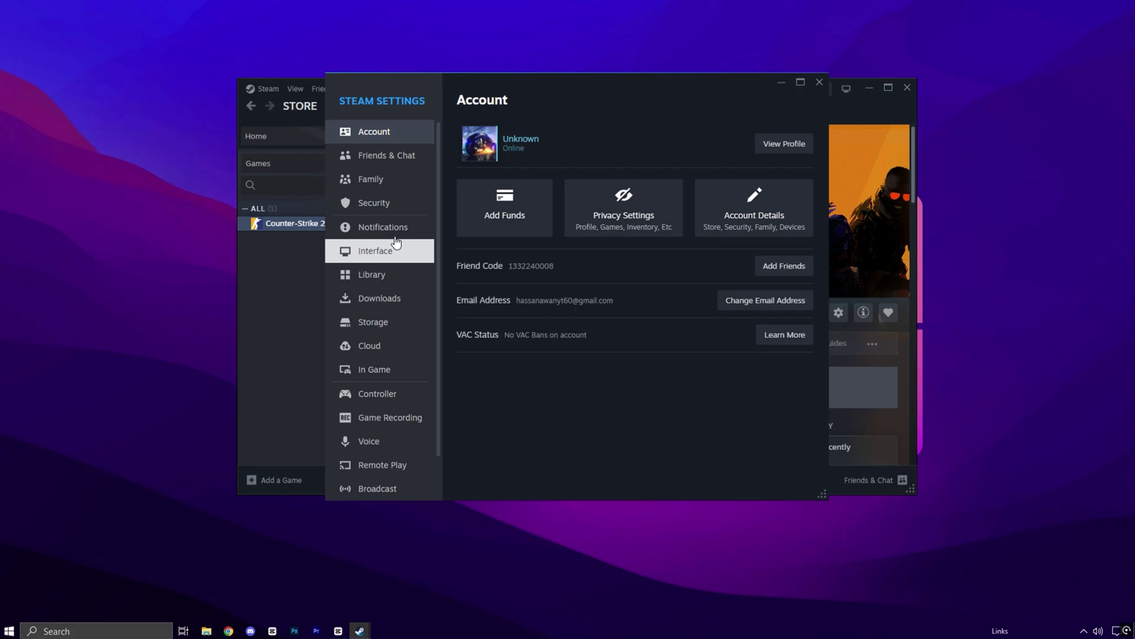
click(397, 171)
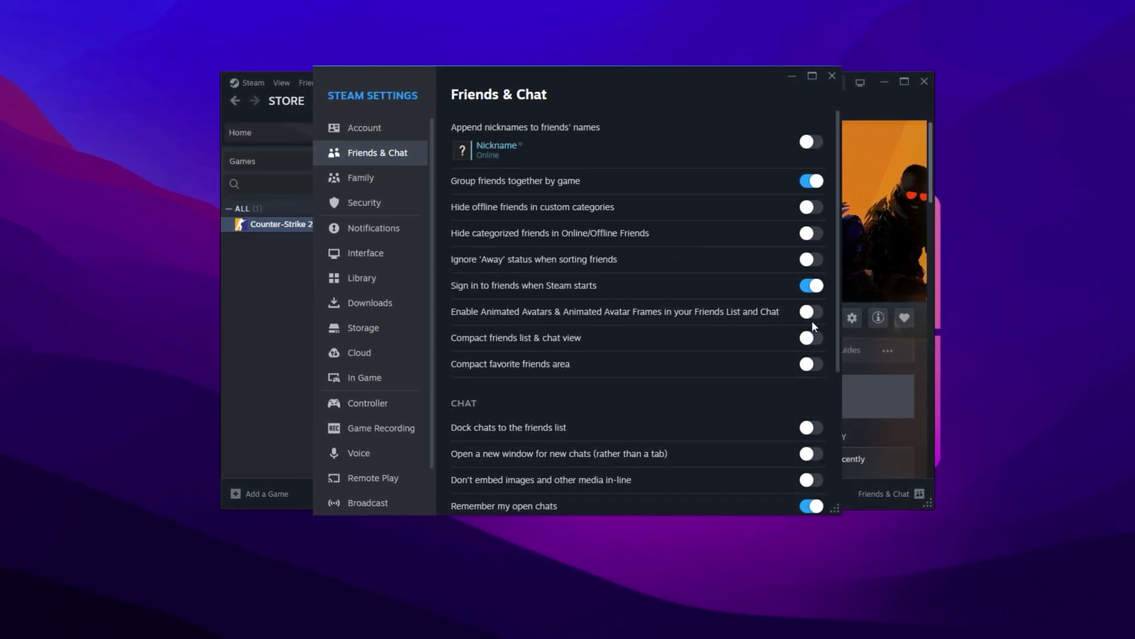
click(358, 256)
scroll(723, 411, down, 1)
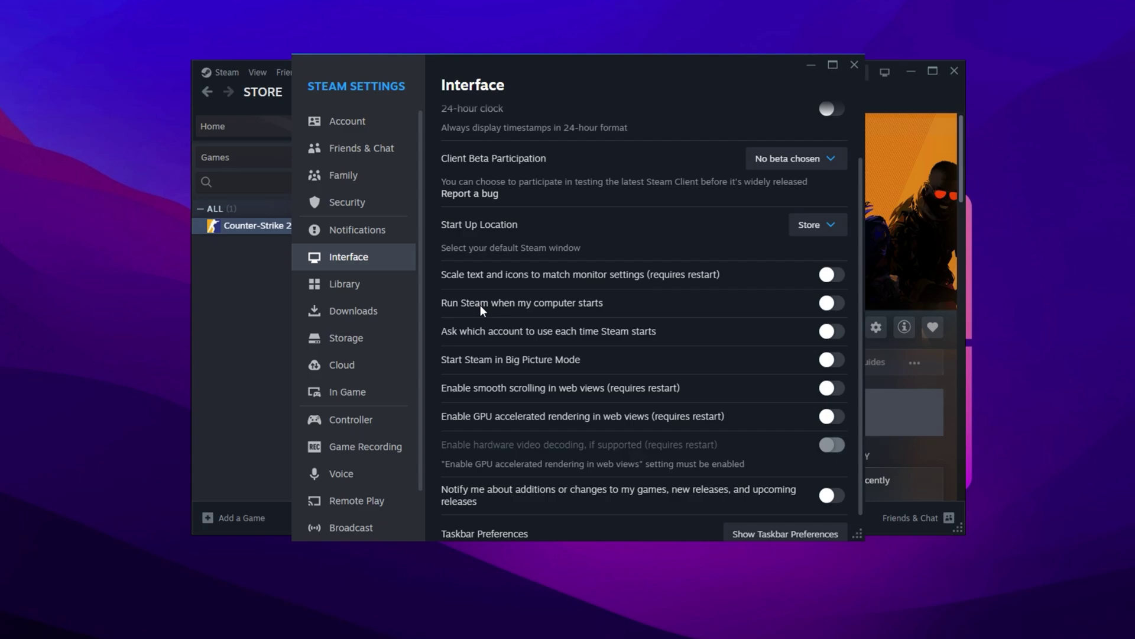
click(362, 290)
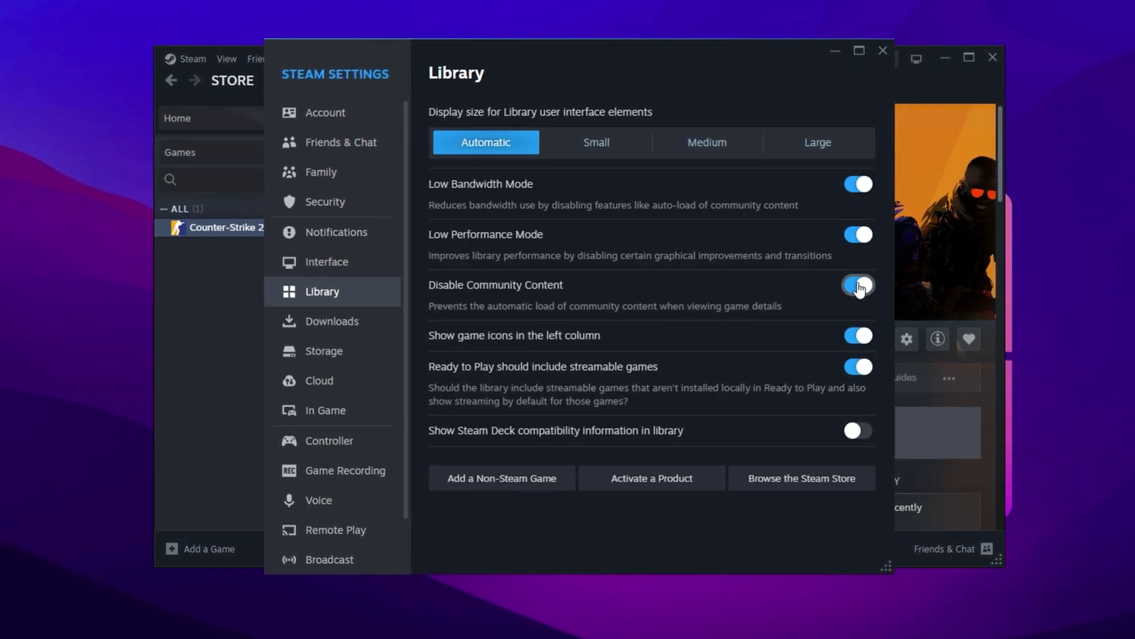
click(883, 49)
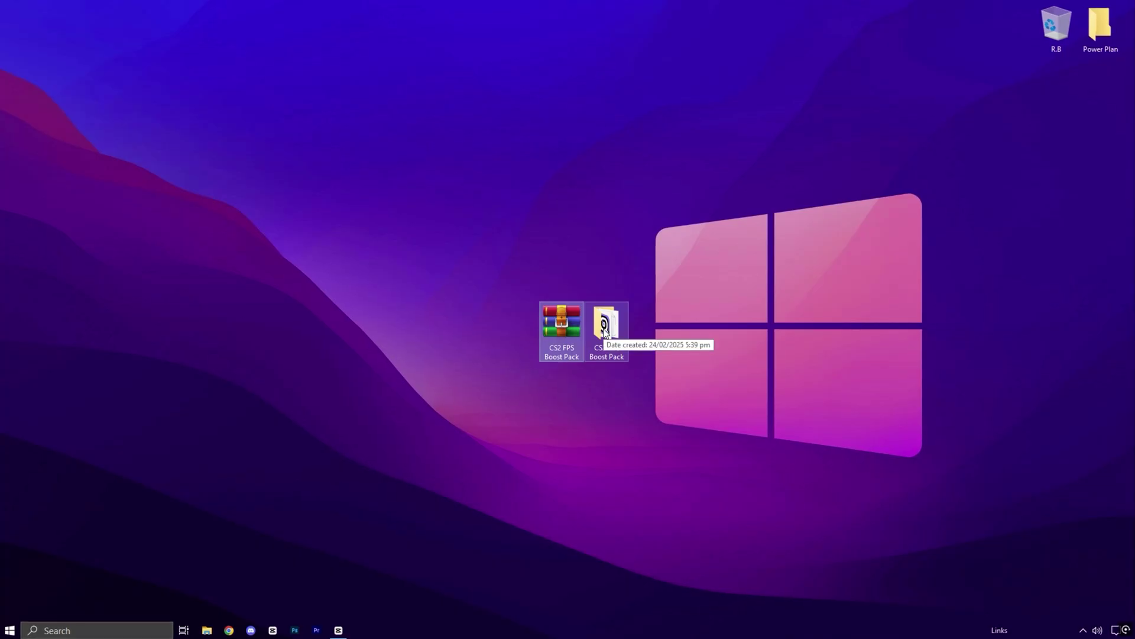
Step: Open the CS2 FPS Boost Pack folder on the desktop and look through its Registry Optimizations files
click(604, 331)
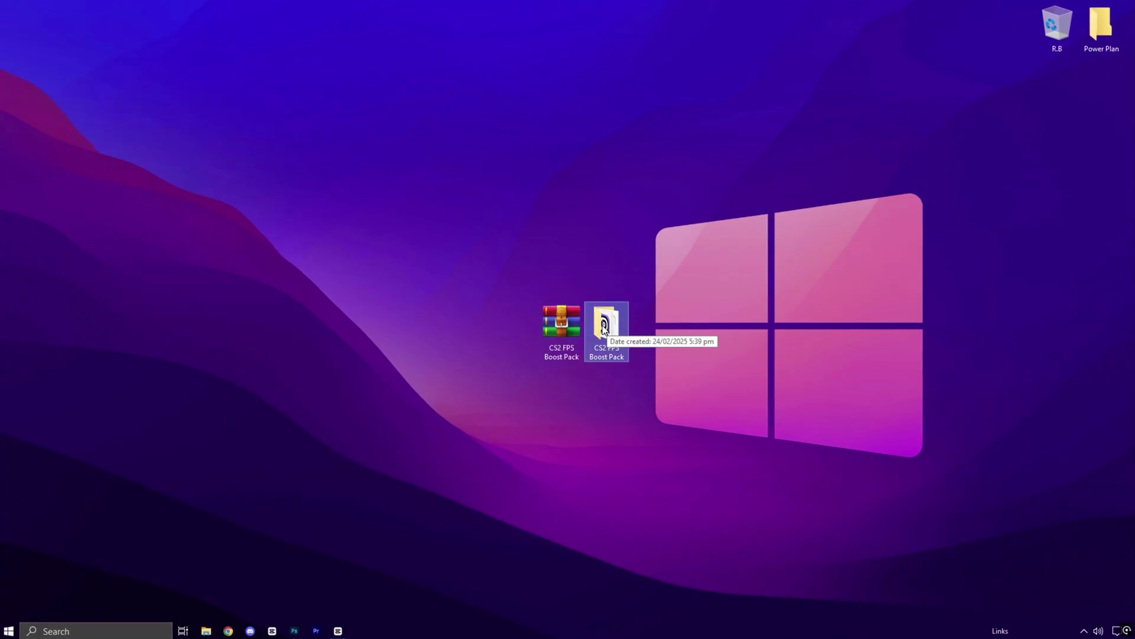
double_click(604, 330)
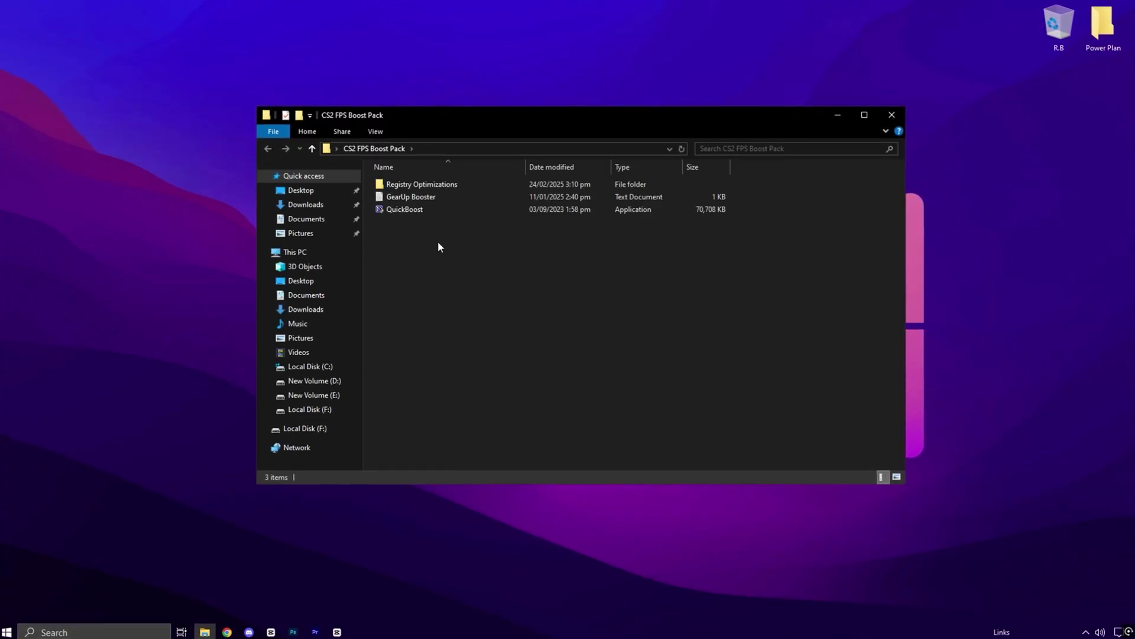
double_click(423, 187)
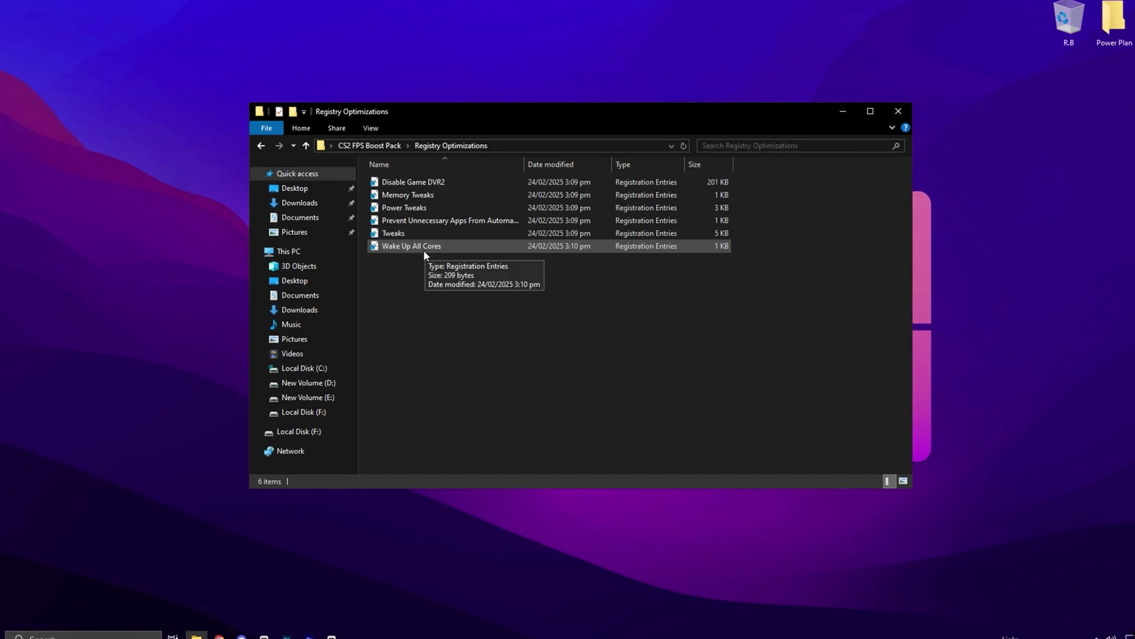
Step: Launch QuickBoost from the CS2 FPS Boost Pack folder and disable unnecessary system services
click(356, 146)
click(414, 207)
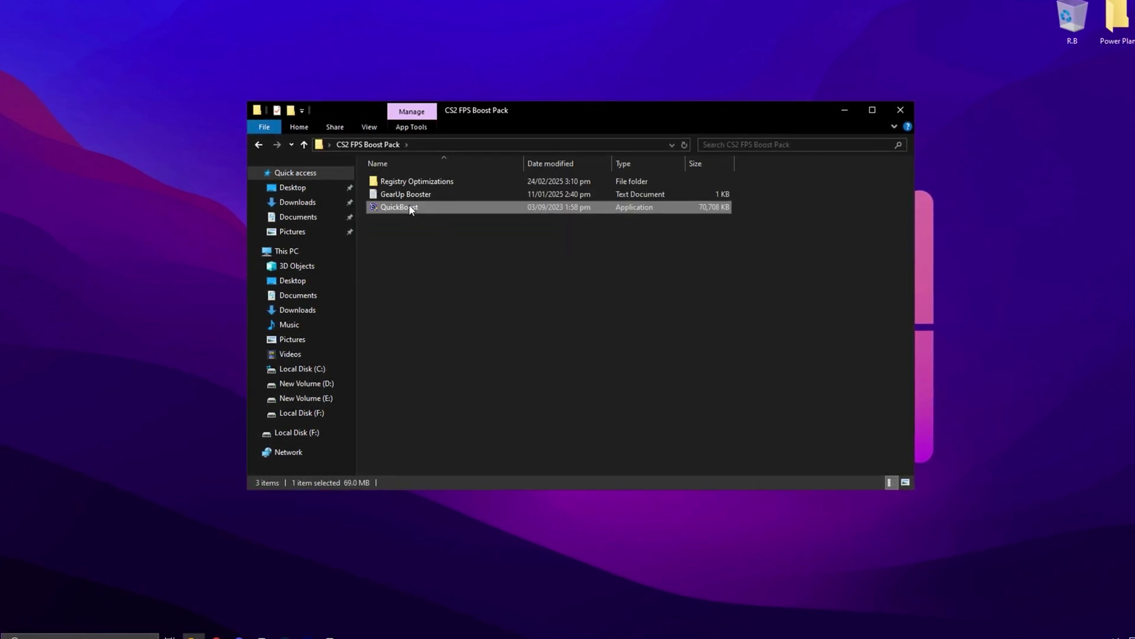
double_click(409, 204)
click(505, 403)
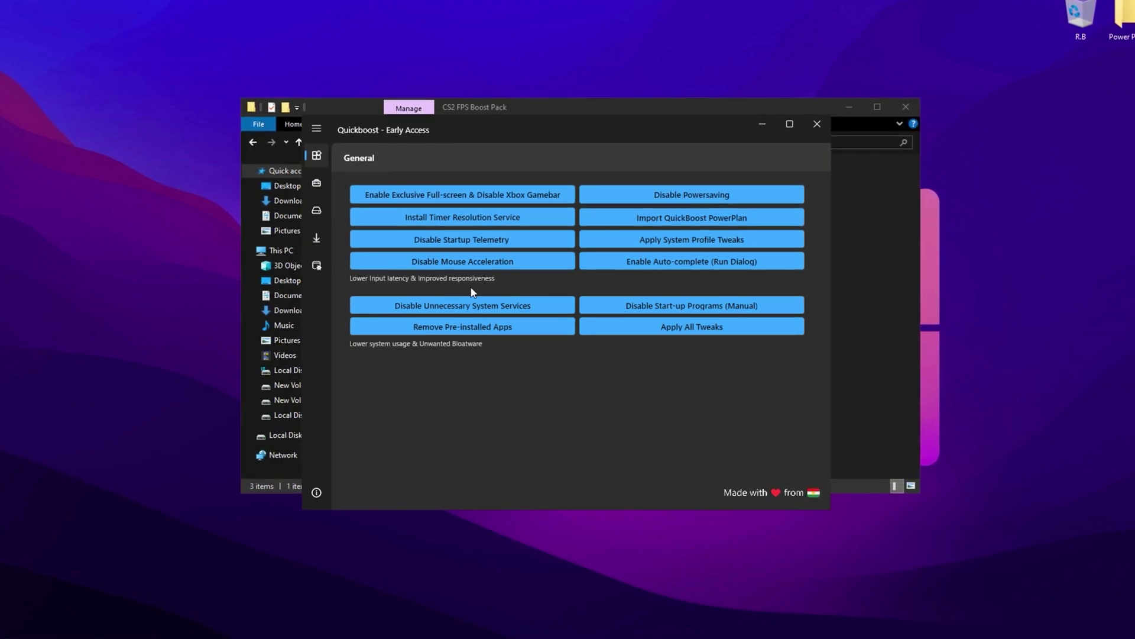
click(421, 300)
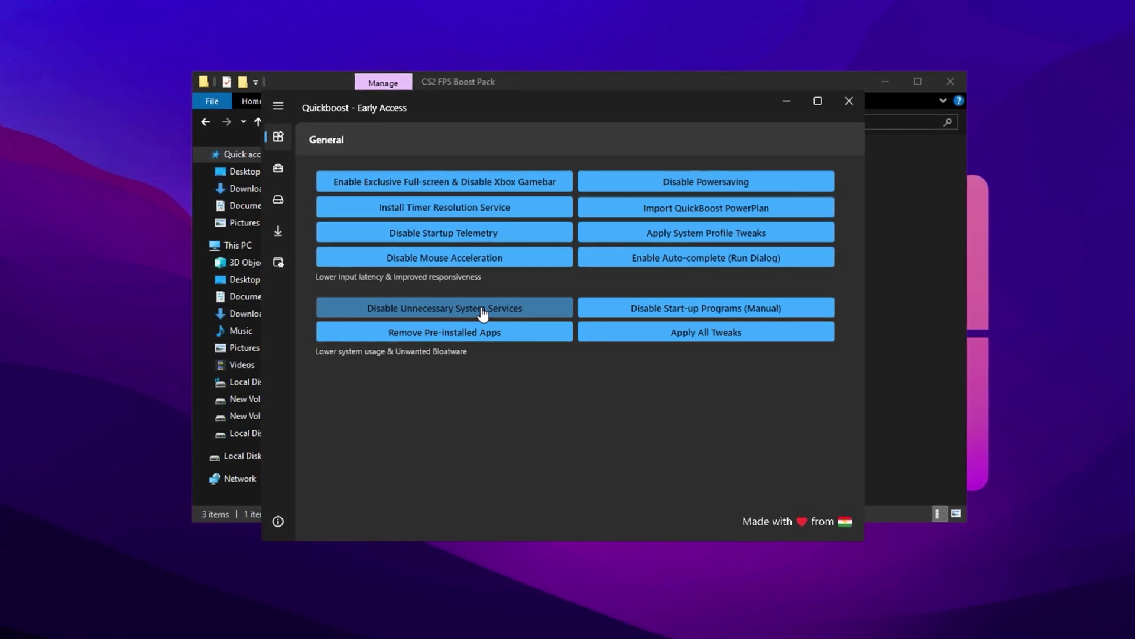
Step: Review the start-up programs list from QuickBoost, close Task Manager, and open QuickBoost's Advanced tweaks page
click(724, 311)
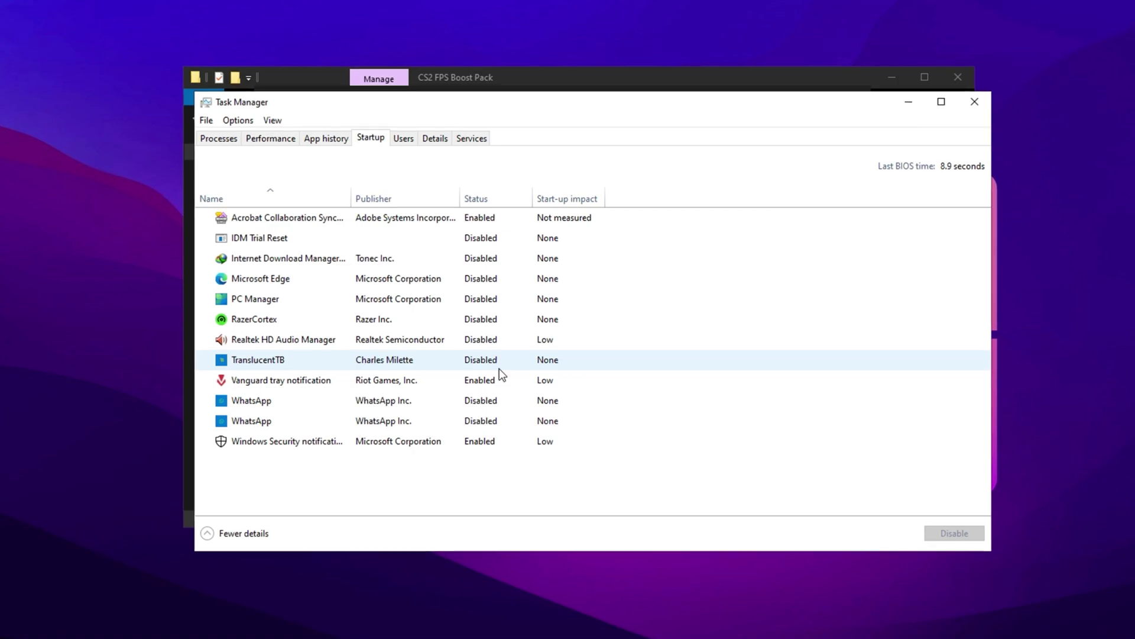
click(974, 102)
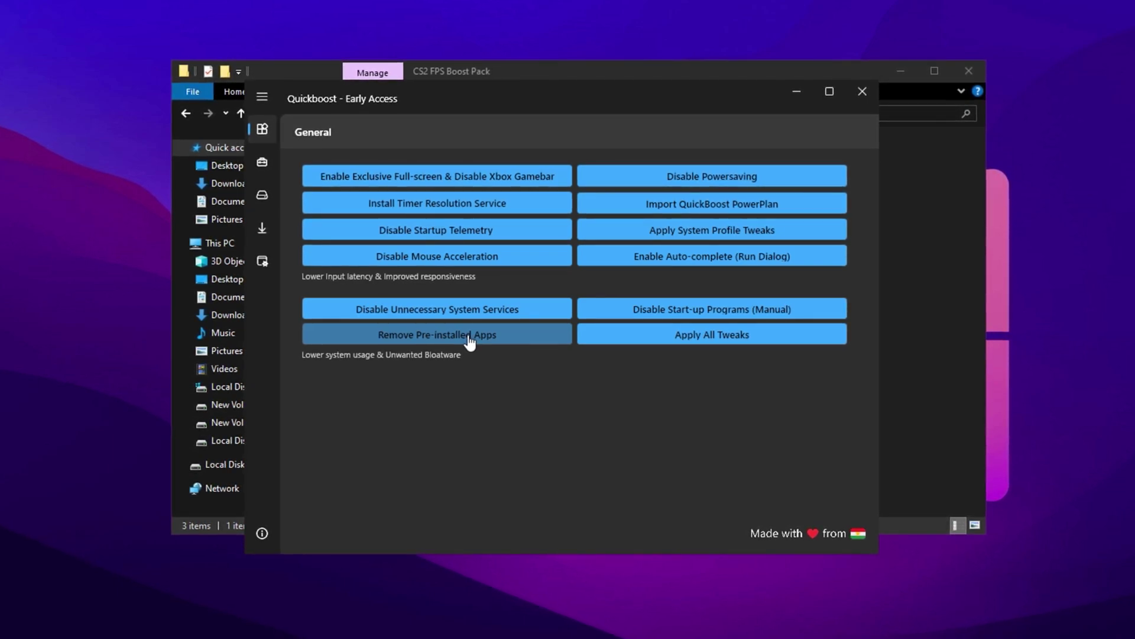
click(271, 162)
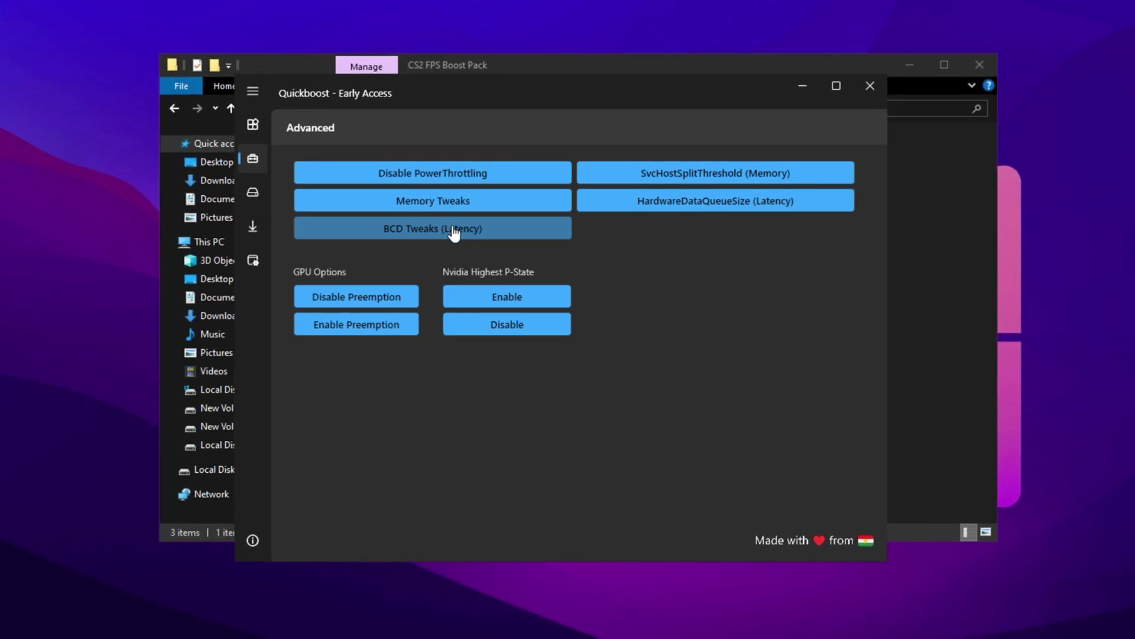
Step: In QuickBoost's Clean-up section, clean the temporary files and all log files, and run the Windows Clean Manager
click(247, 196)
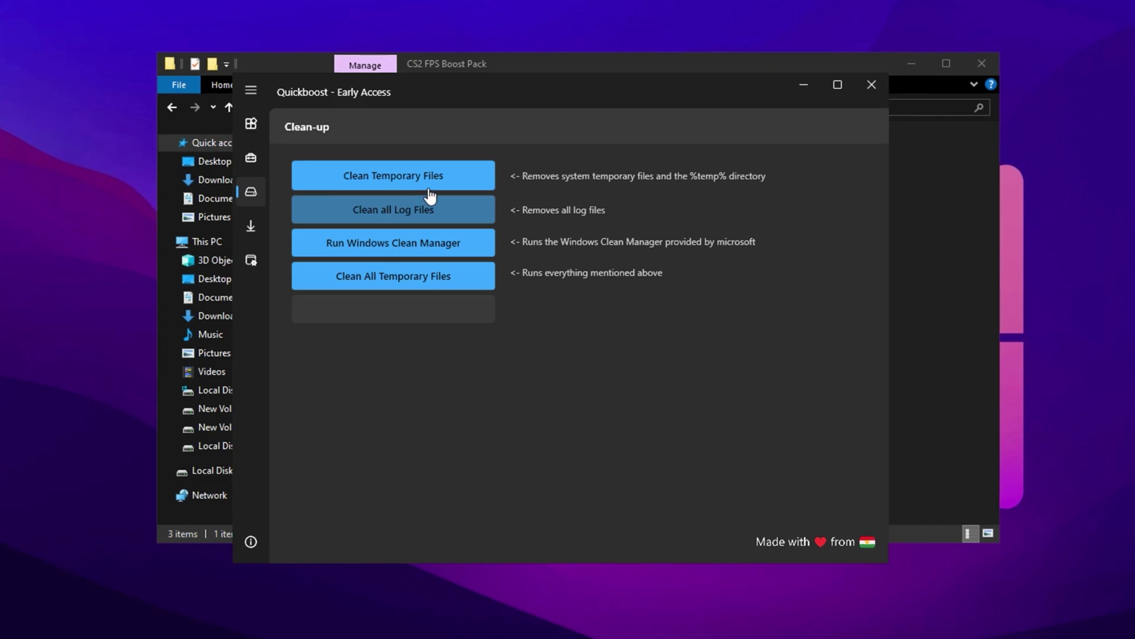
click(407, 201)
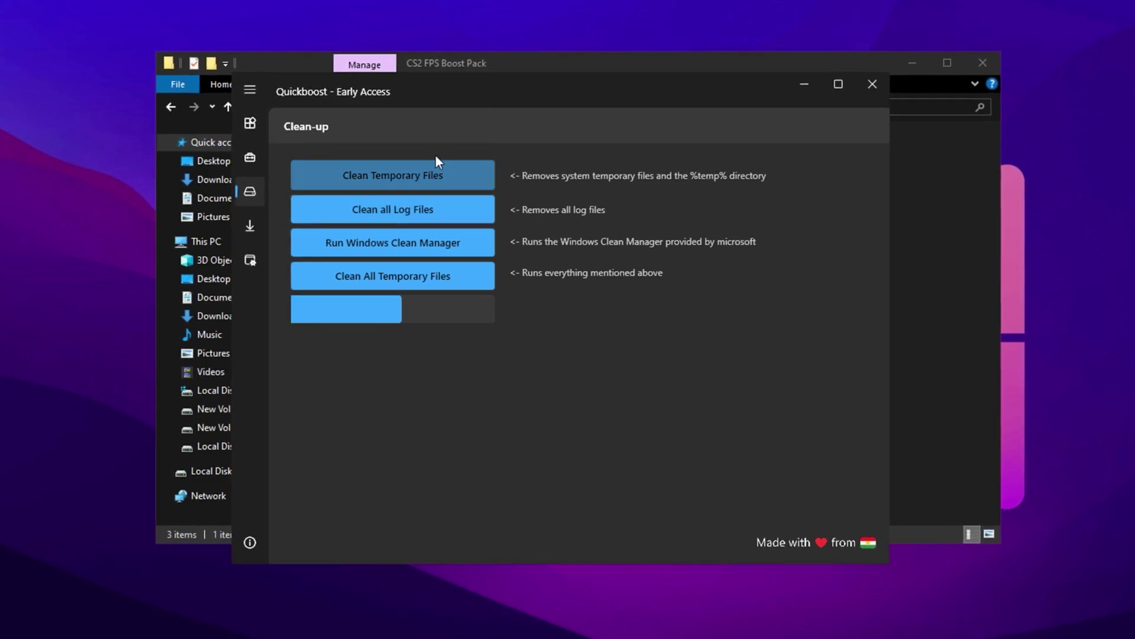
click(420, 183)
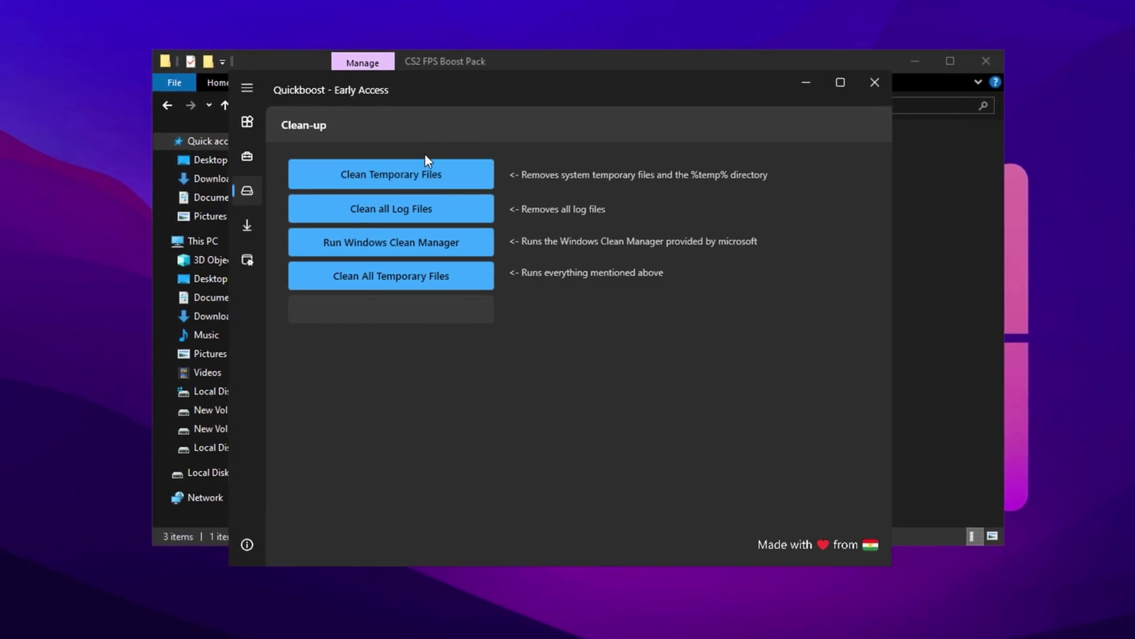
click(412, 188)
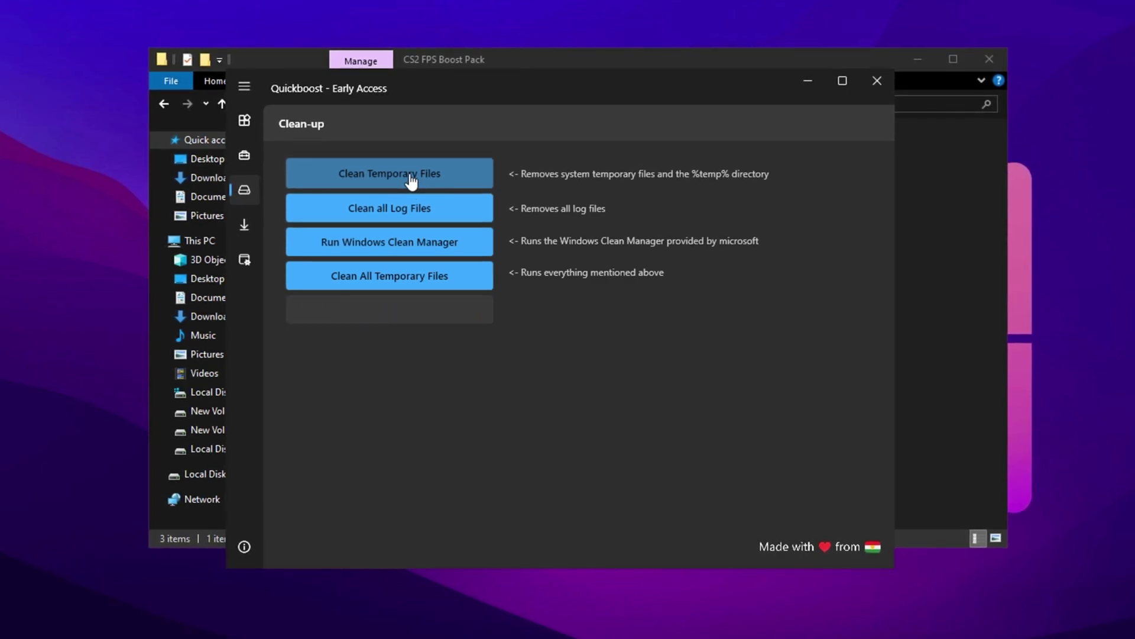
click(416, 189)
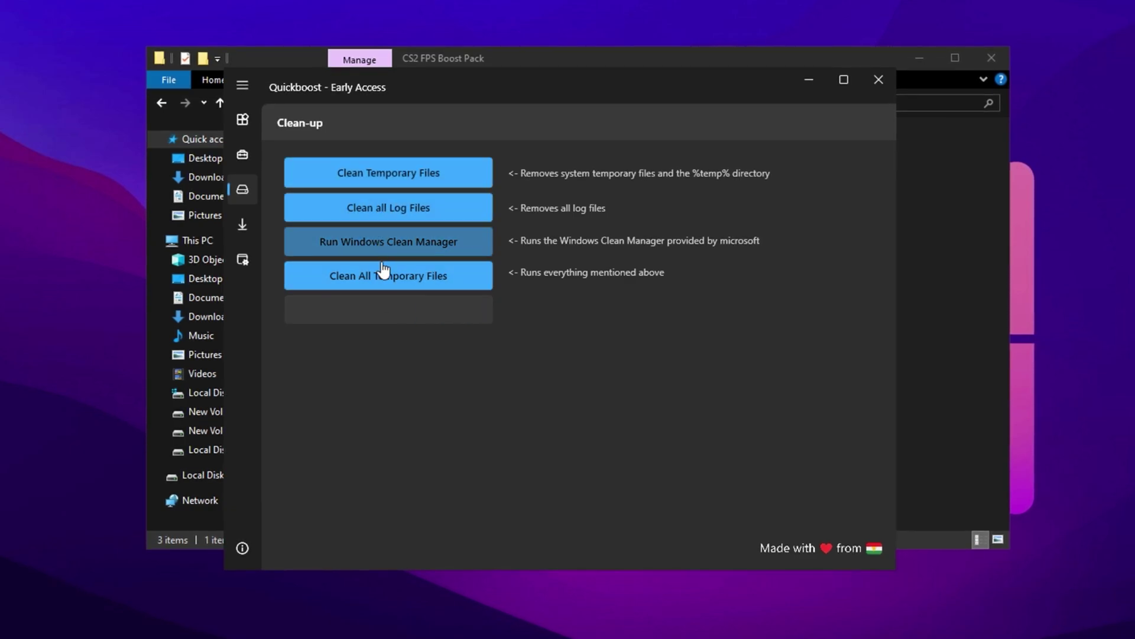
click(406, 248)
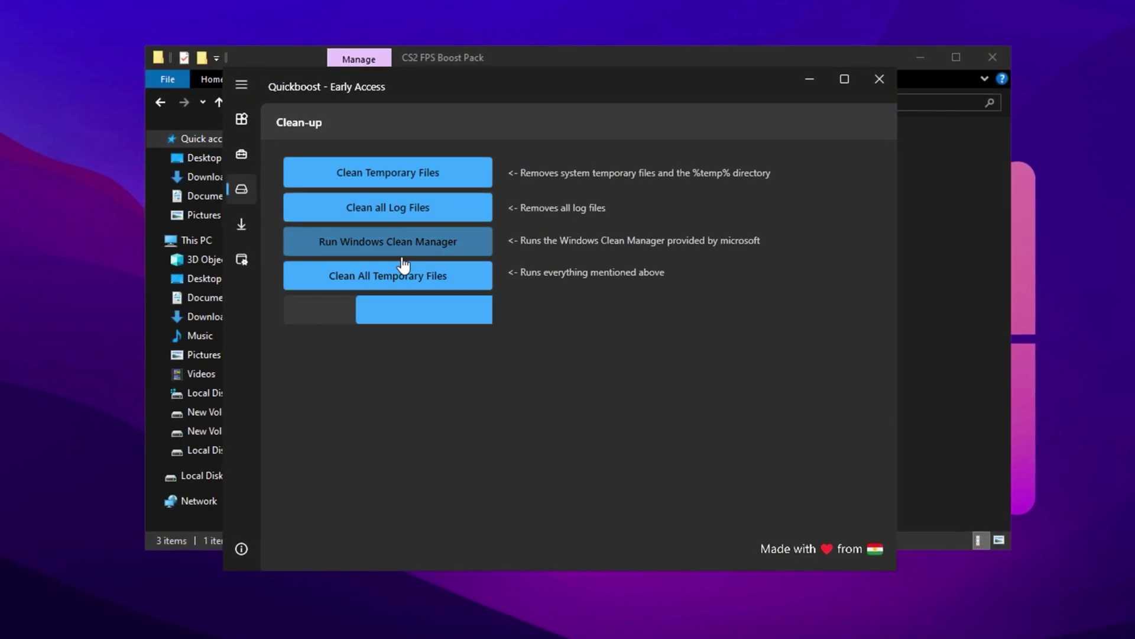
Step: Review the recommended programs, essential programs and Nvidia GPU options on QuickBoost's Downloads page
click(242, 225)
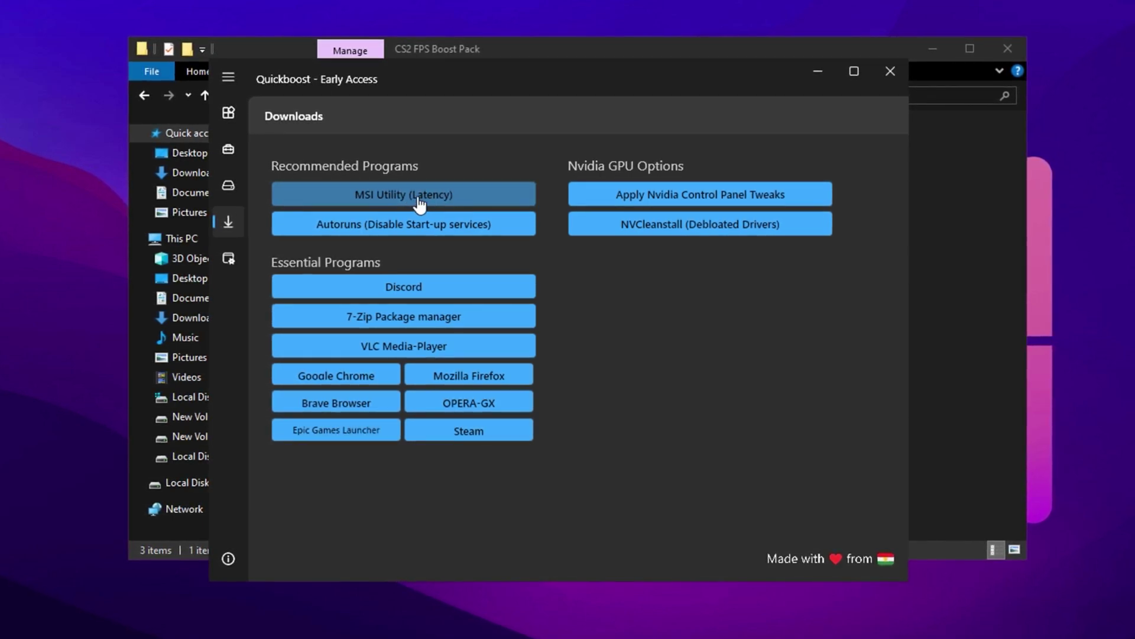
click(228, 149)
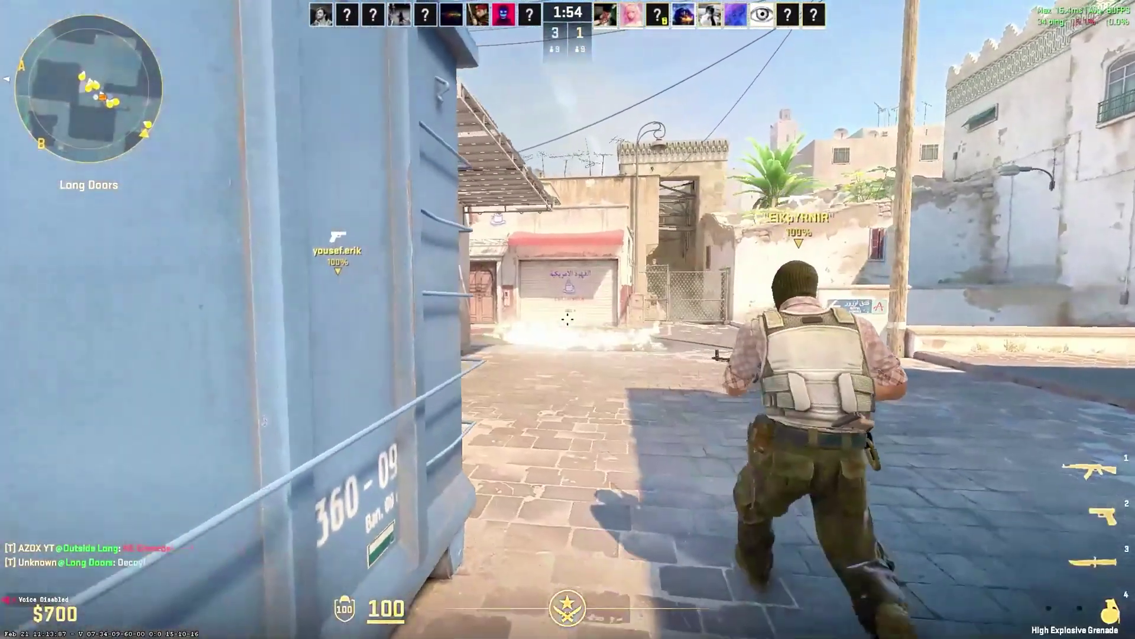
key(4)
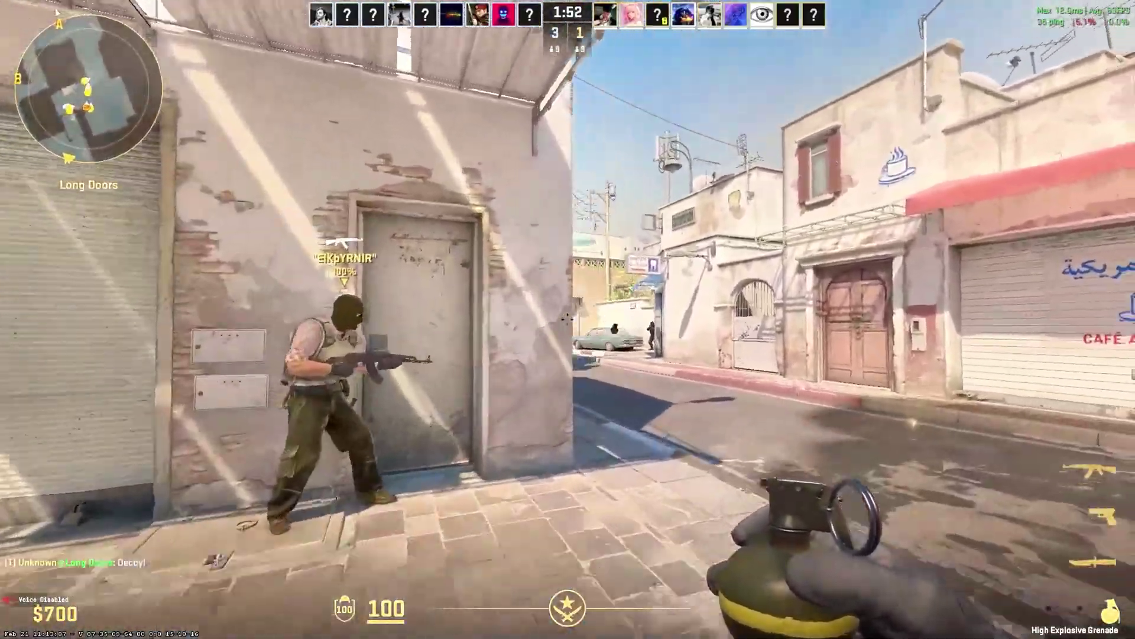
key(1)
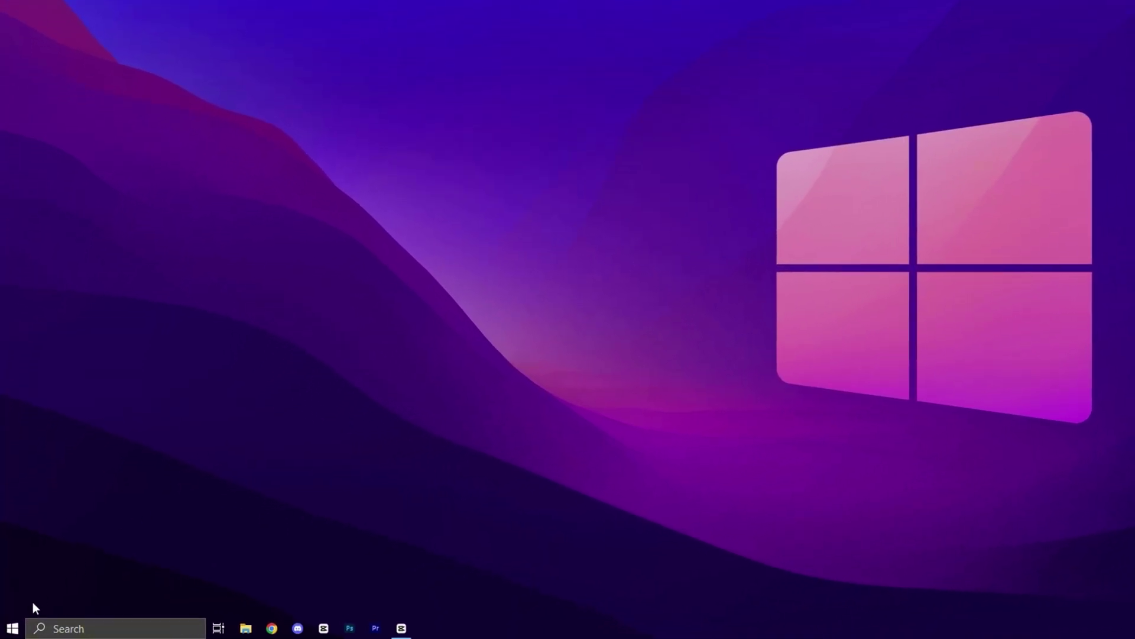
Step: Open the additional power settings from Power & sleep in the Windows system settings
right_click(10, 626)
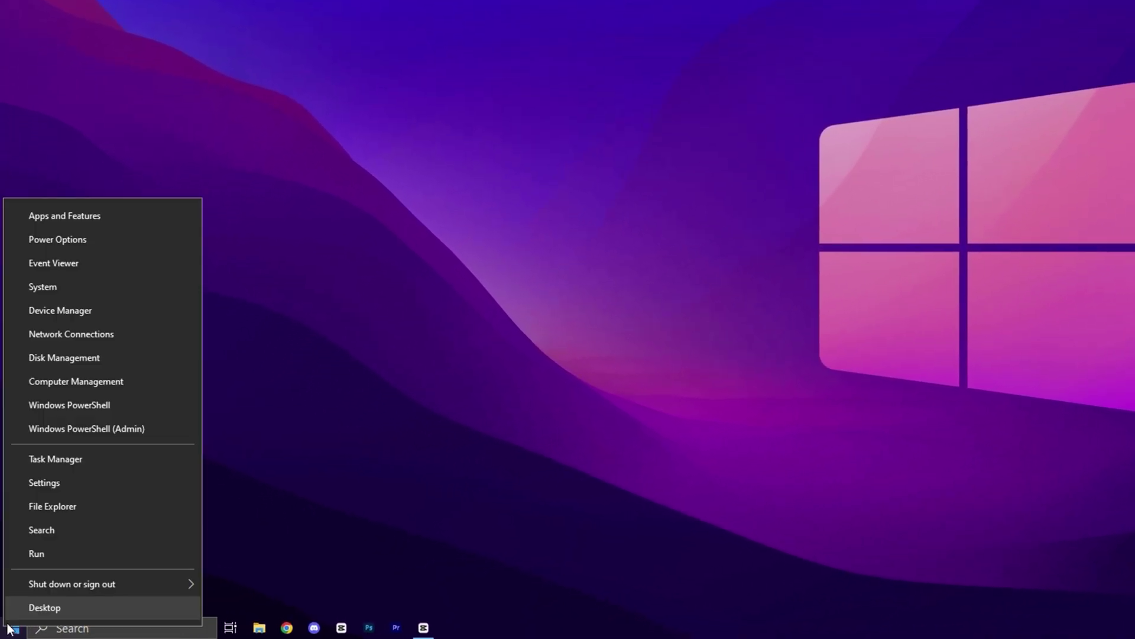
click(74, 484)
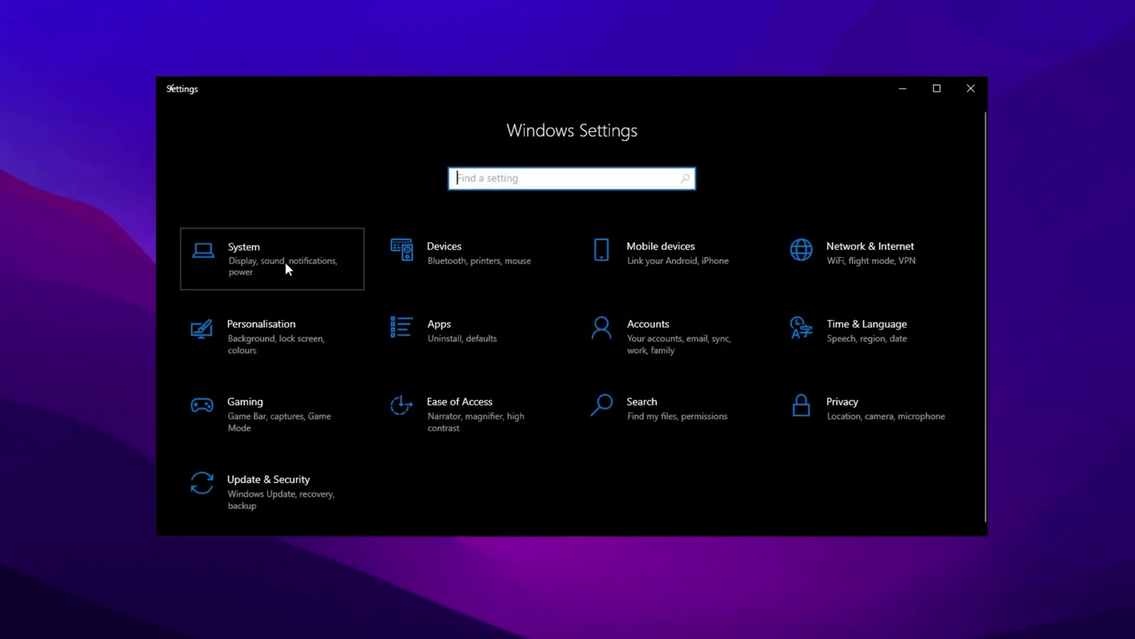
click(285, 261)
click(257, 385)
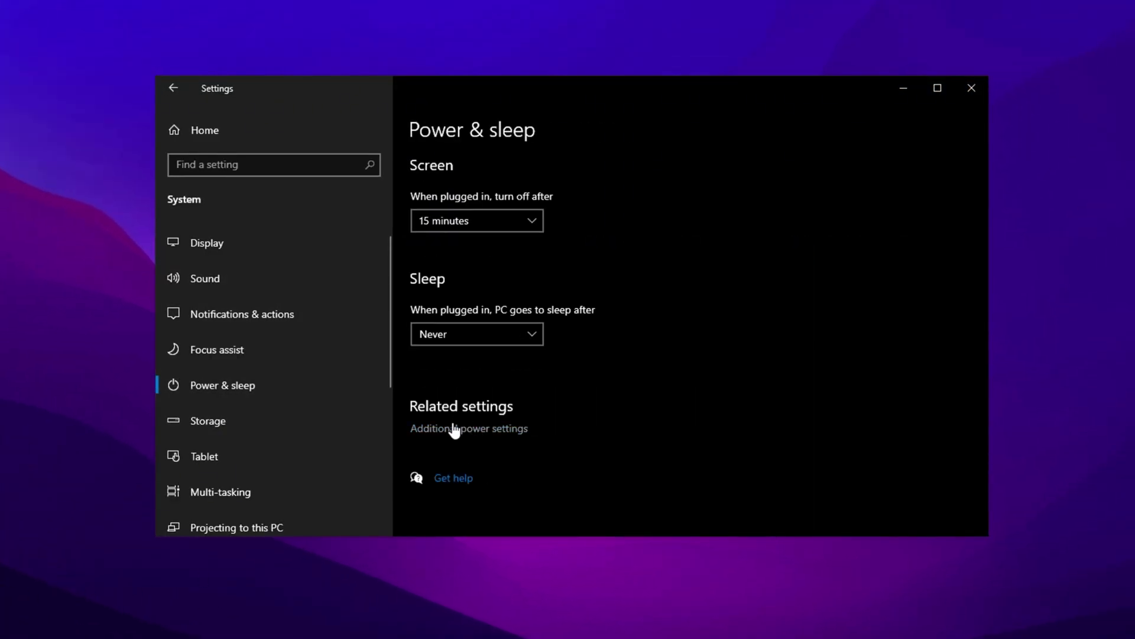
click(486, 430)
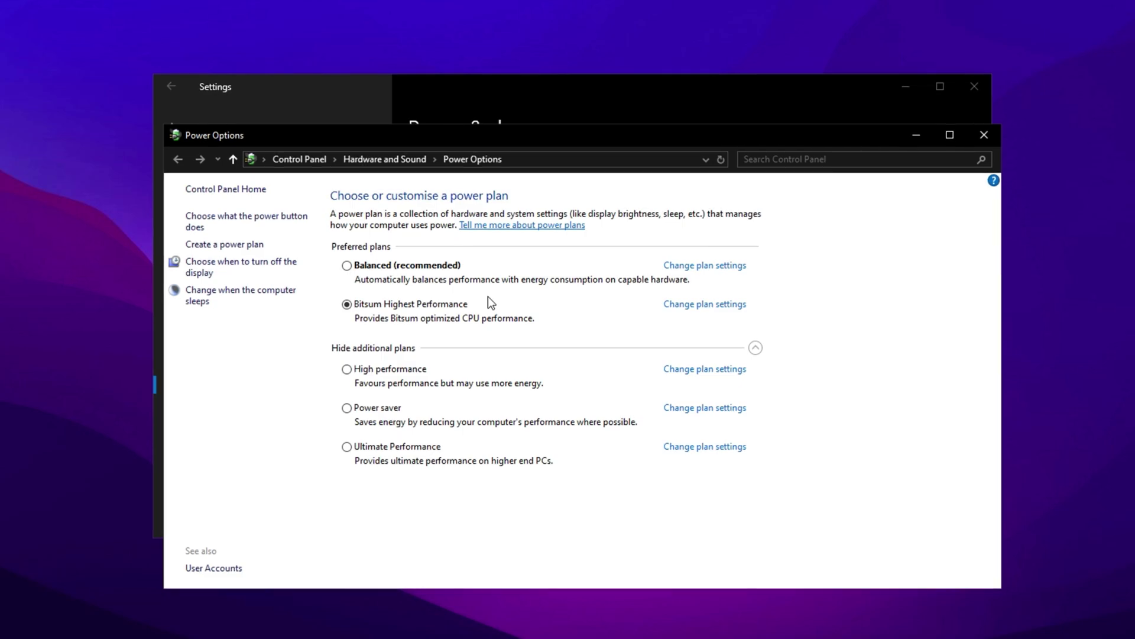
Step: Unlock the unavailable power-button settings, turn off fast start-up, and save the changes
click(233, 216)
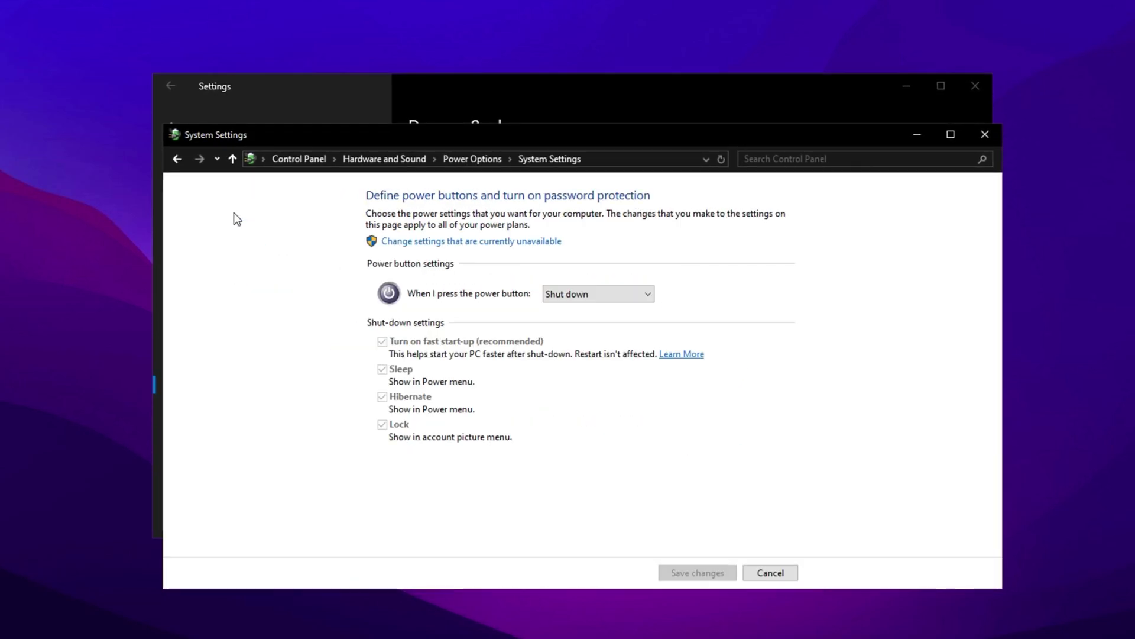
click(454, 243)
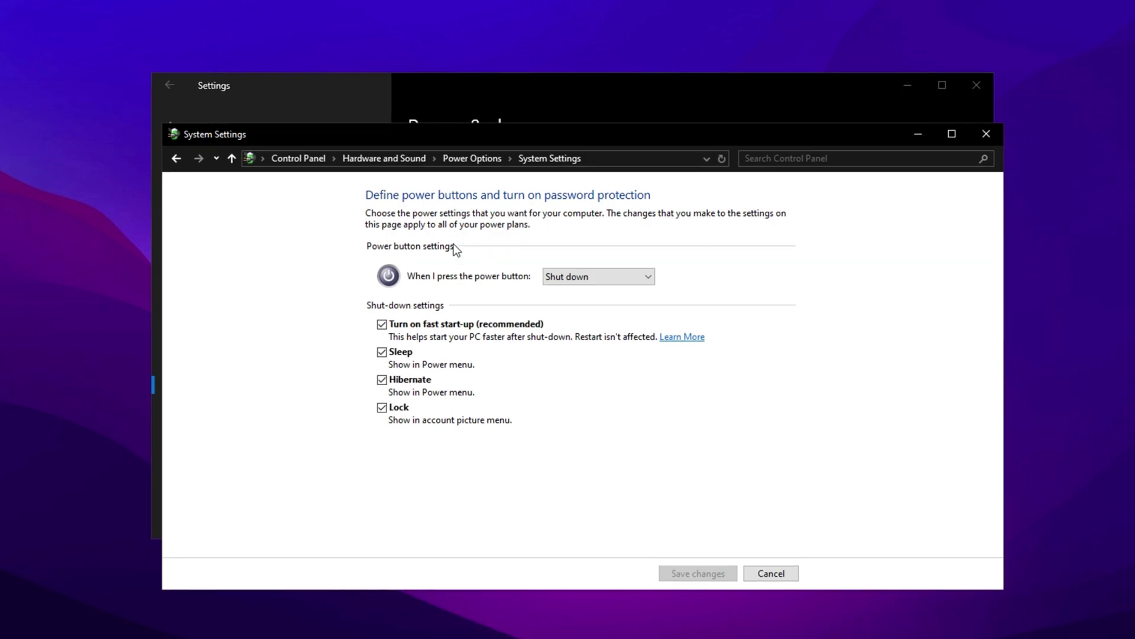
click(382, 325)
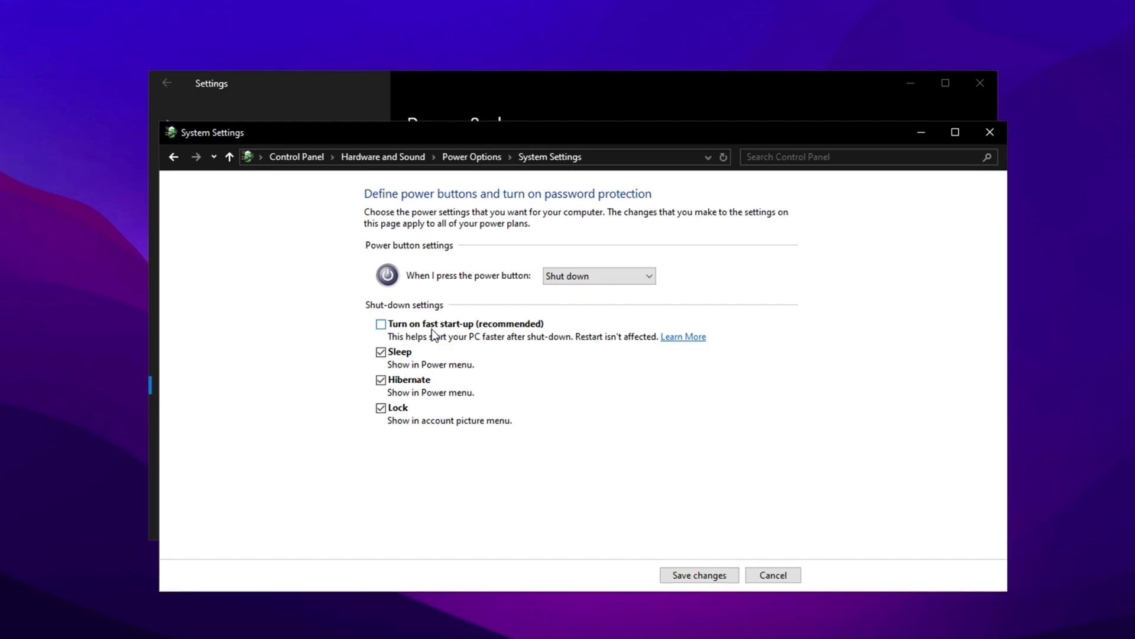
click(677, 573)
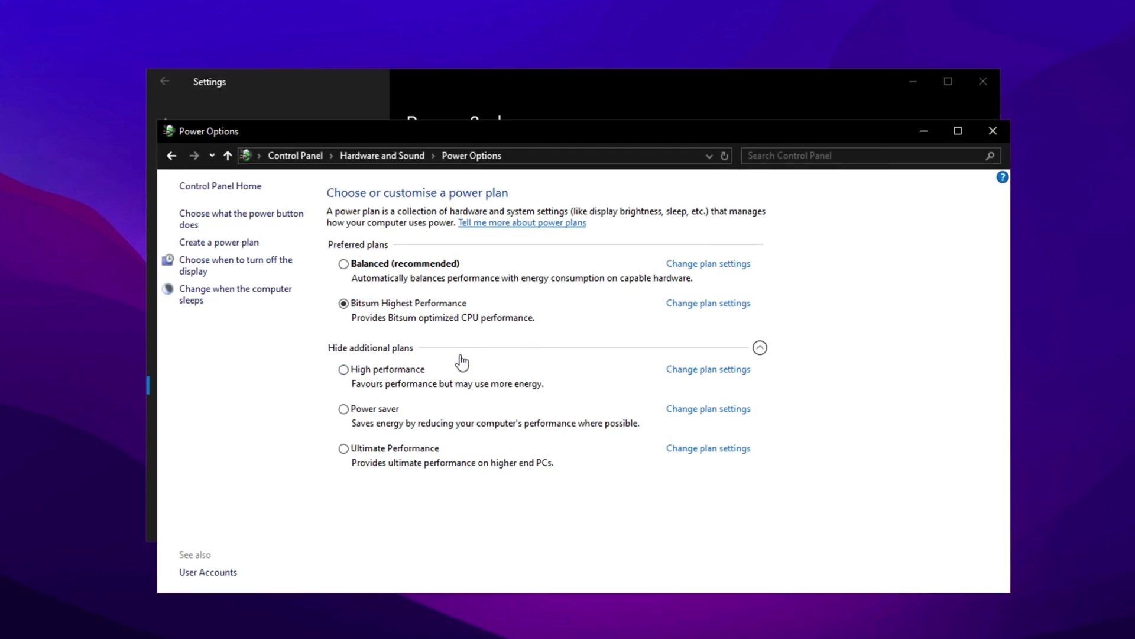
Step: Select the High performance power plan and open its advanced power settings in view over the plan window
click(386, 370)
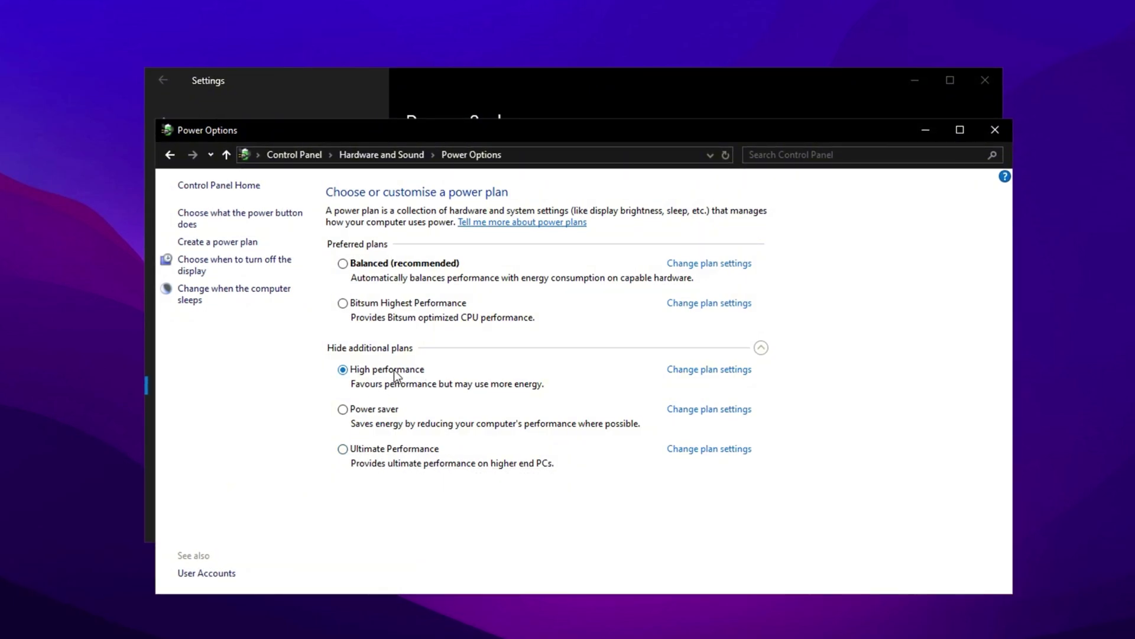
click(722, 370)
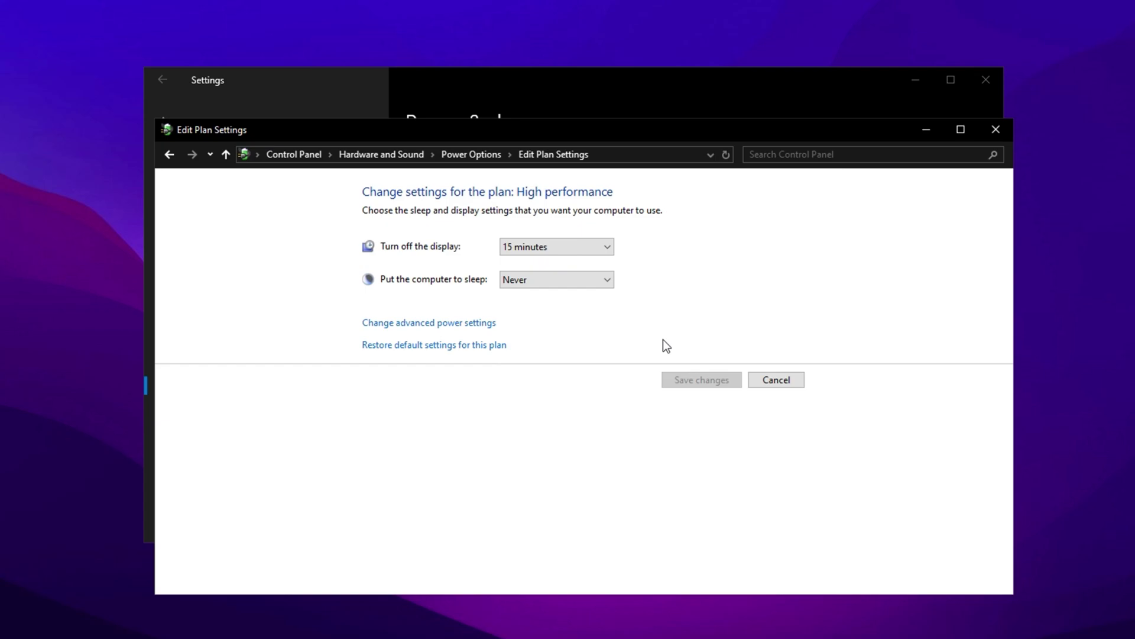
click(452, 325)
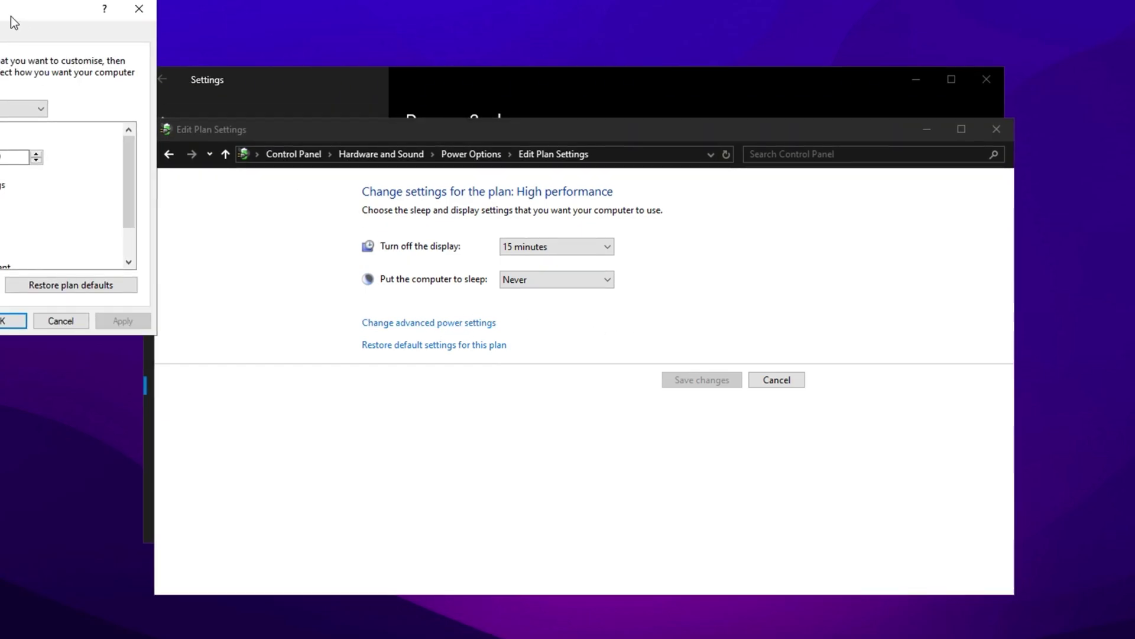
drag(10, 16, 577, 195)
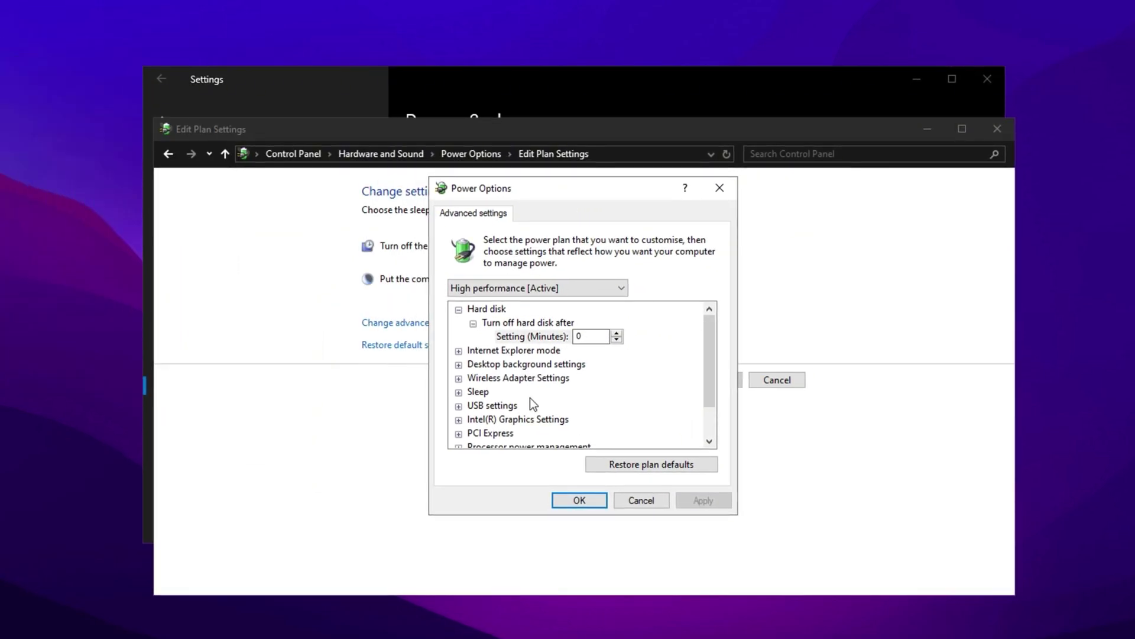
Step: Check the PCI Express Link State Power Management setting of the High performance plan
click(489, 433)
double_click(487, 433)
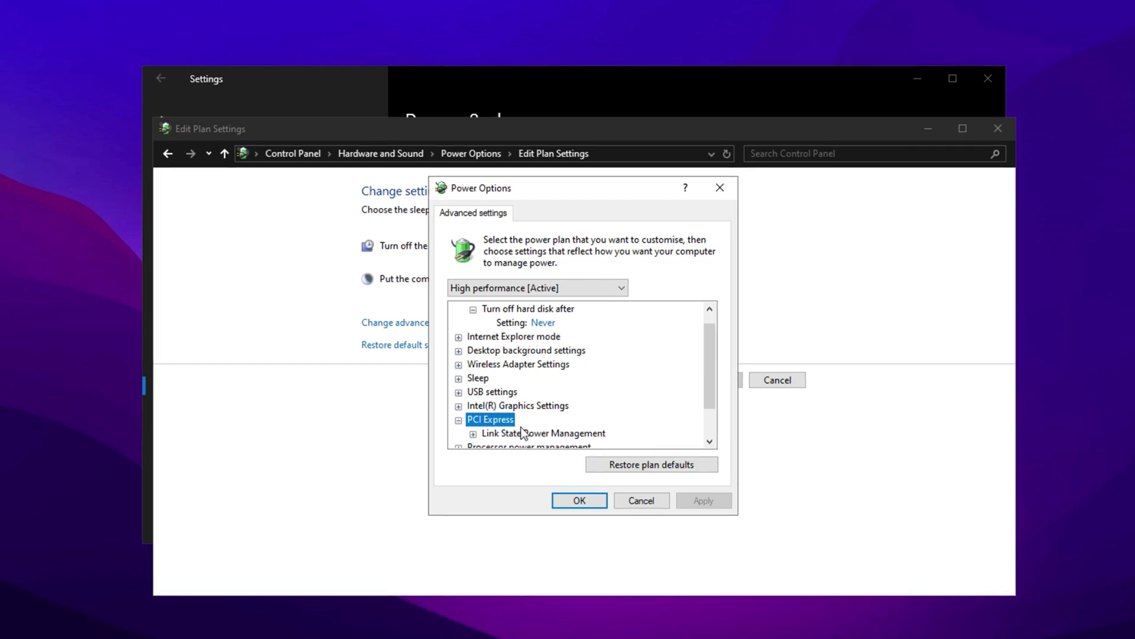
double_click(524, 431)
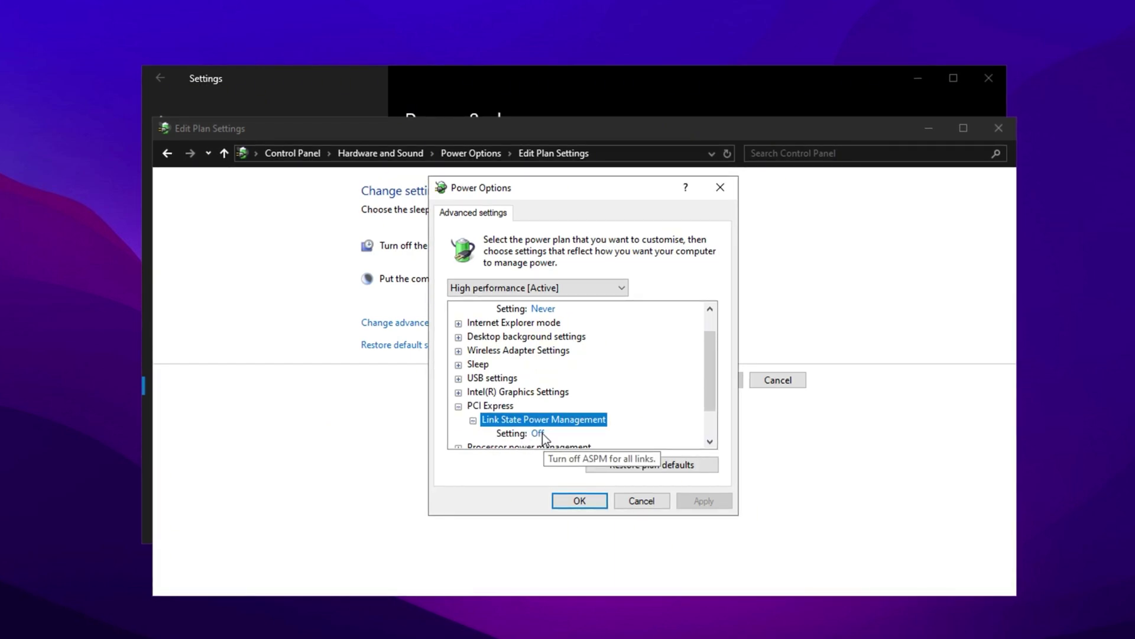
Step: Check the core parking minimum cores setting under Processor power management and accept the advanced power settings
scroll(542, 434, down, 1)
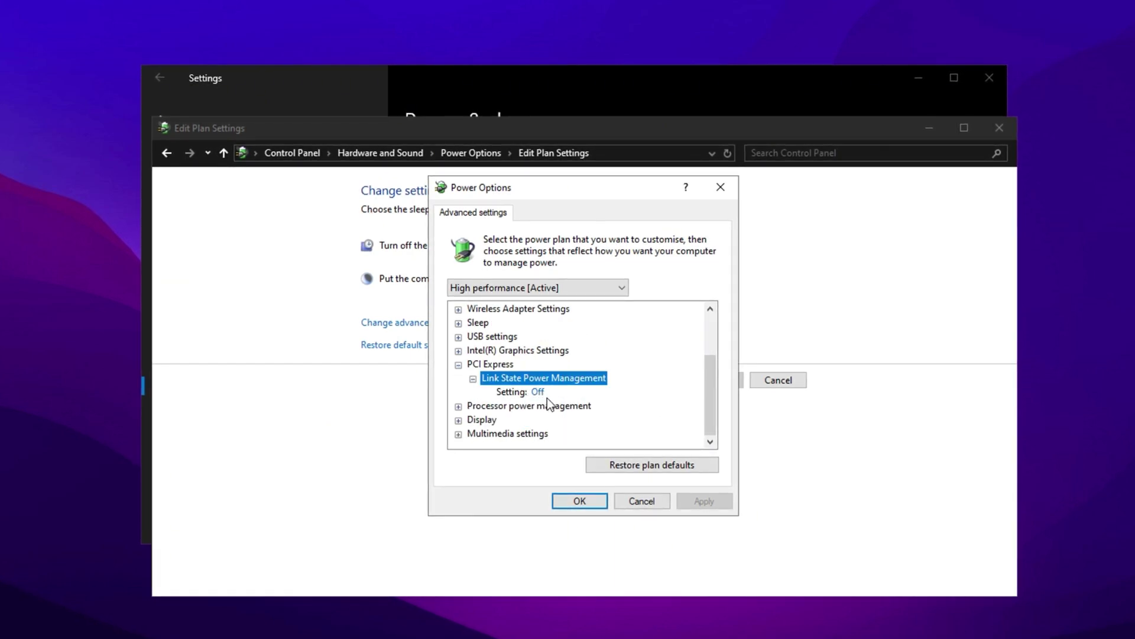
double_click(548, 402)
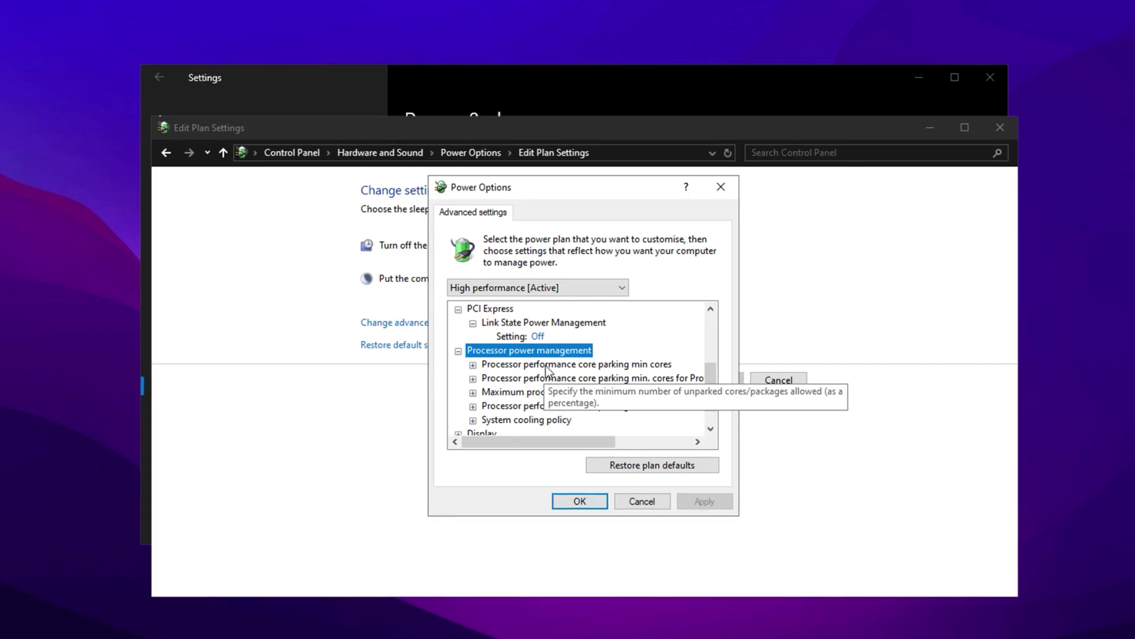
double_click(547, 365)
click(553, 419)
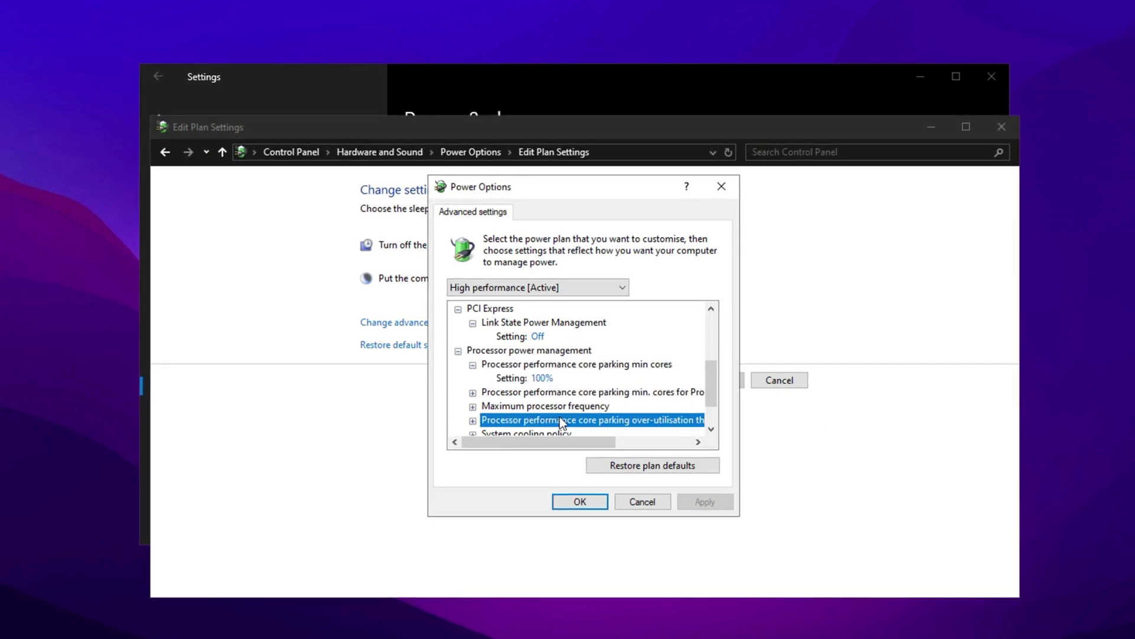
scroll(560, 417, down, 1)
click(559, 349)
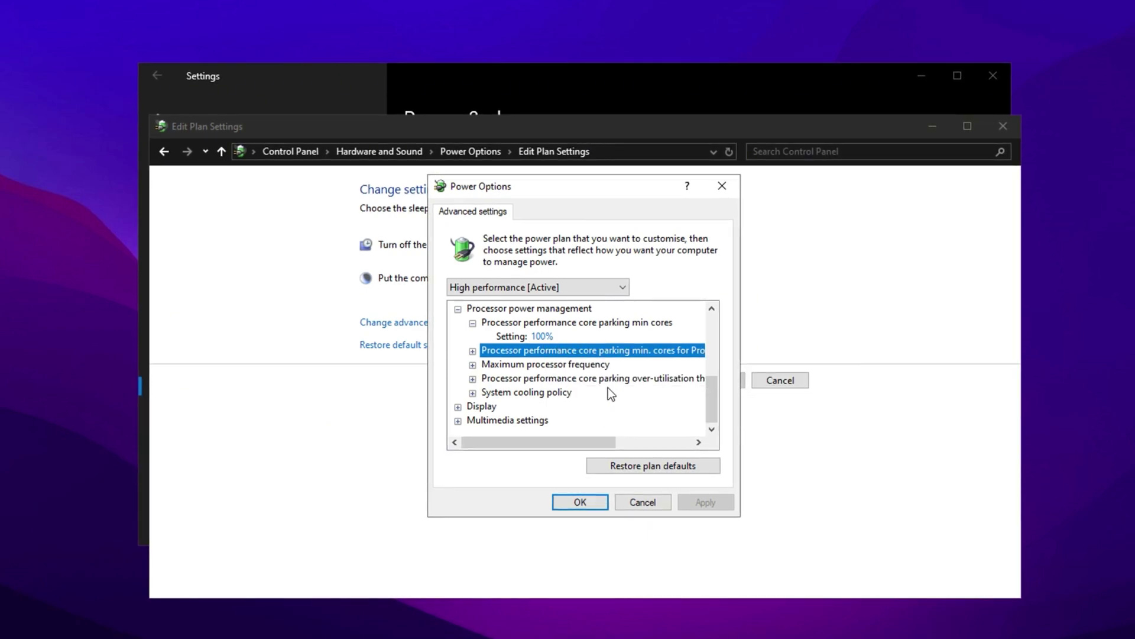
click(593, 502)
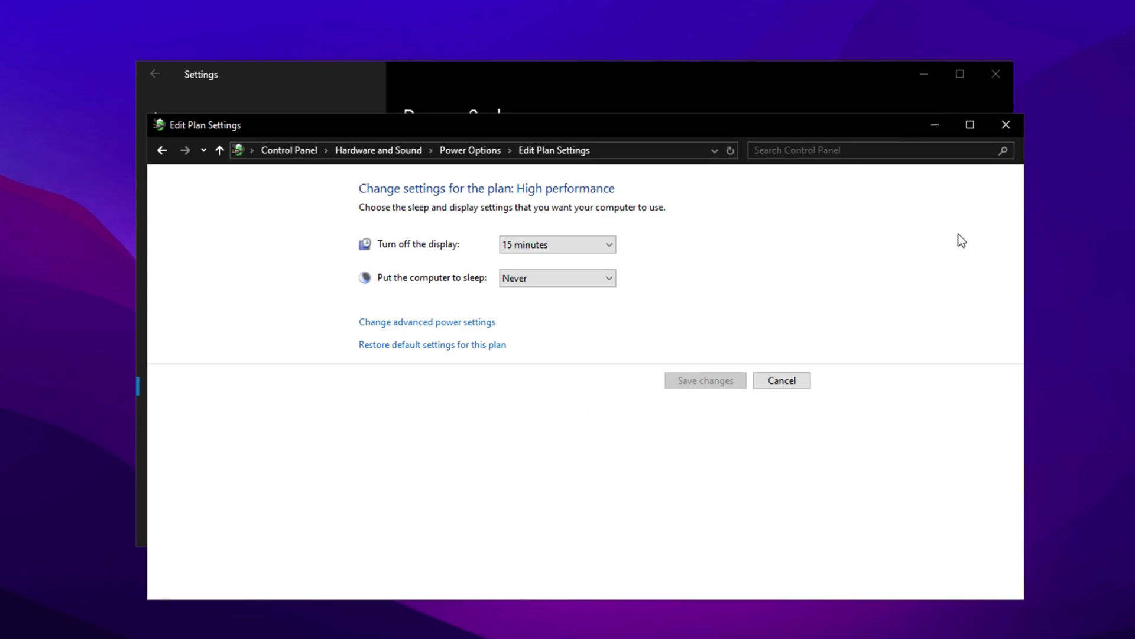
Step: Close the power plan window and open the Storage page in the Windows system settings
click(1006, 124)
click(234, 121)
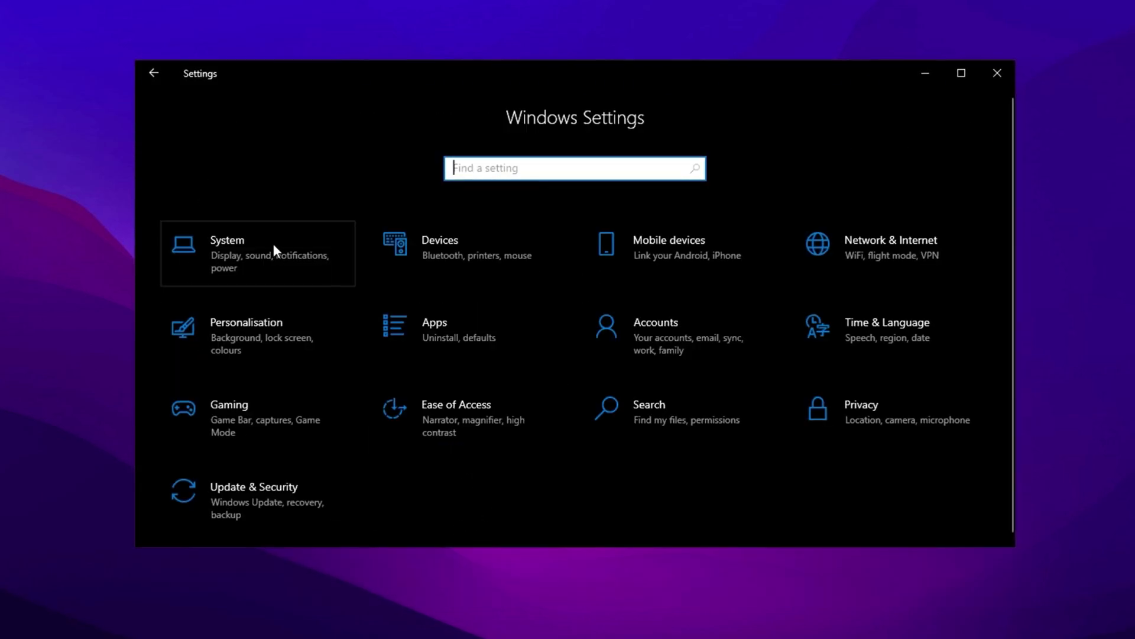
click(273, 245)
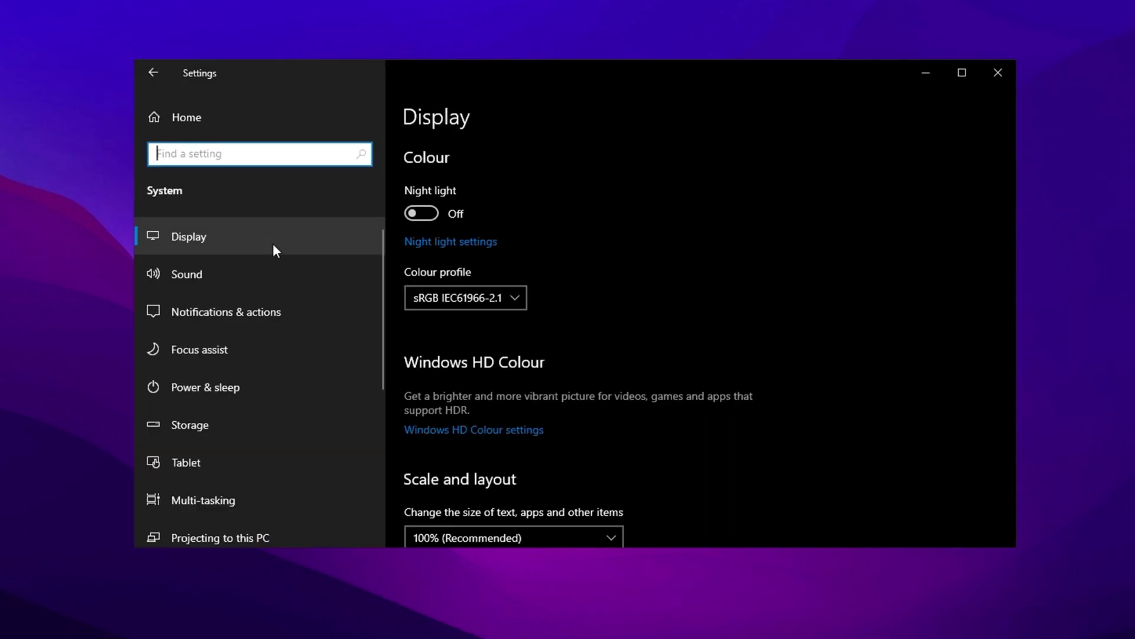
click(257, 426)
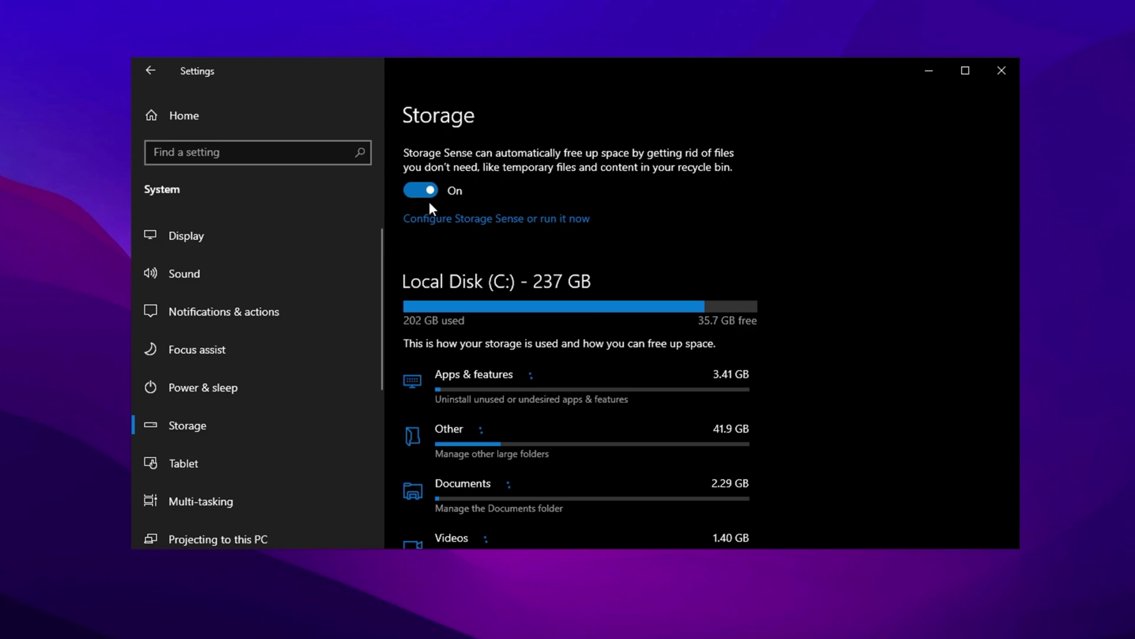
Step: Turn off Remote Desktop in the Windows system settings and confirm disabling it
scroll(310, 459, down, 5)
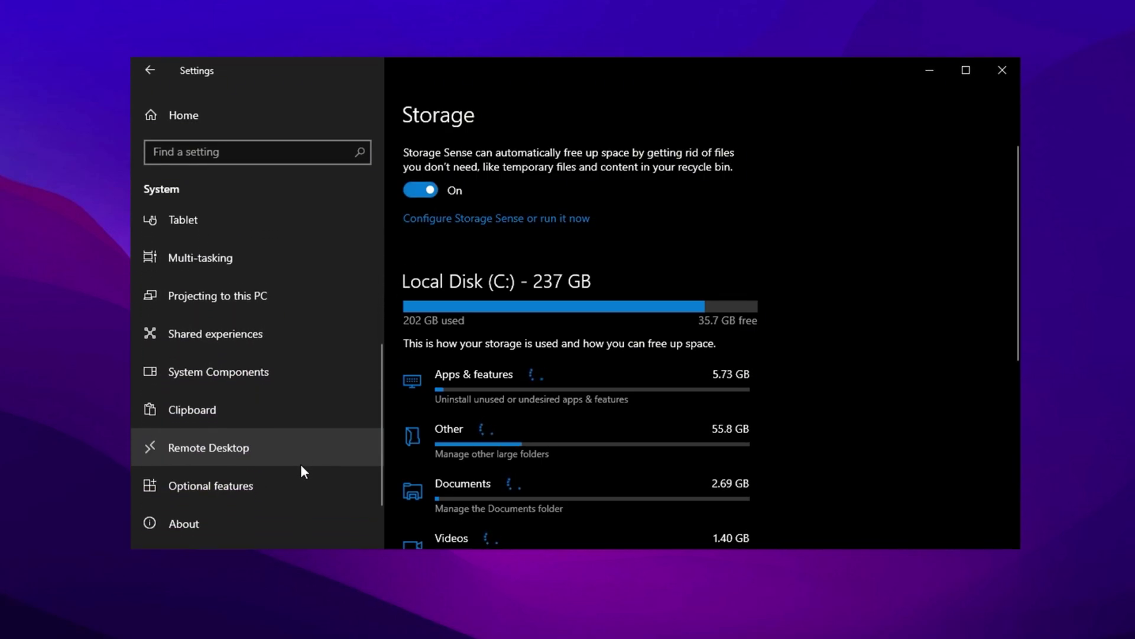
click(303, 444)
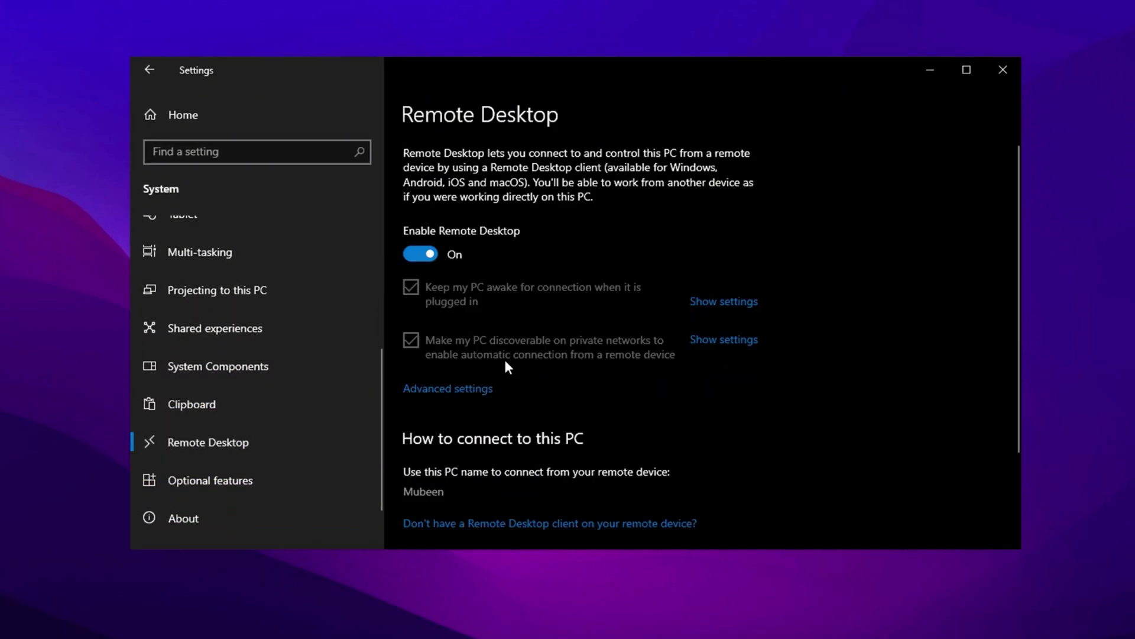
click(437, 257)
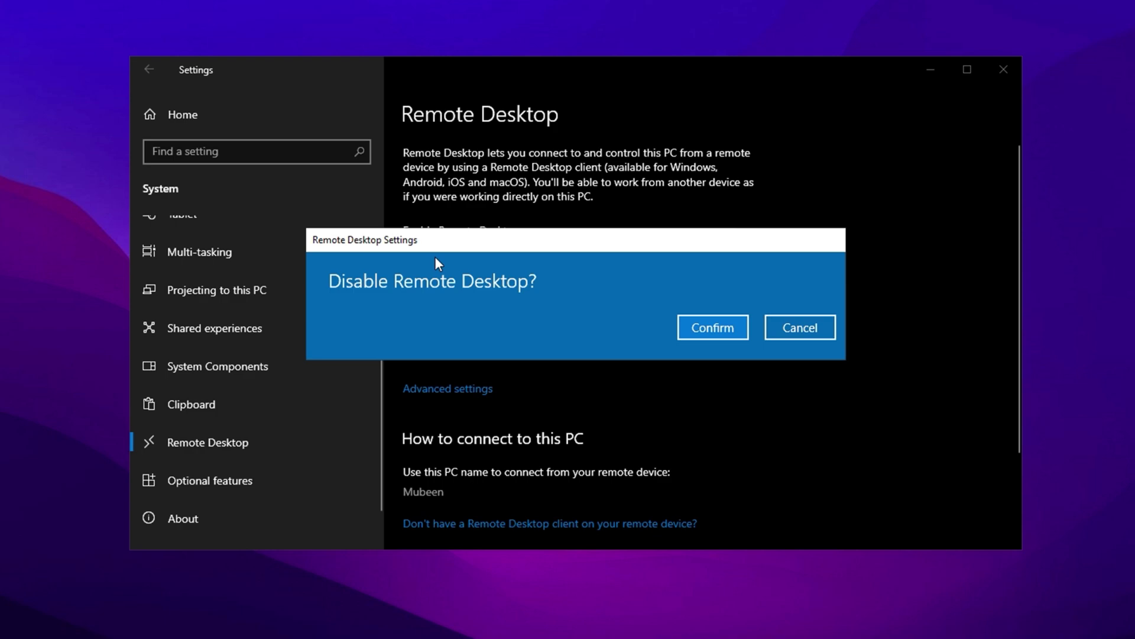
click(730, 328)
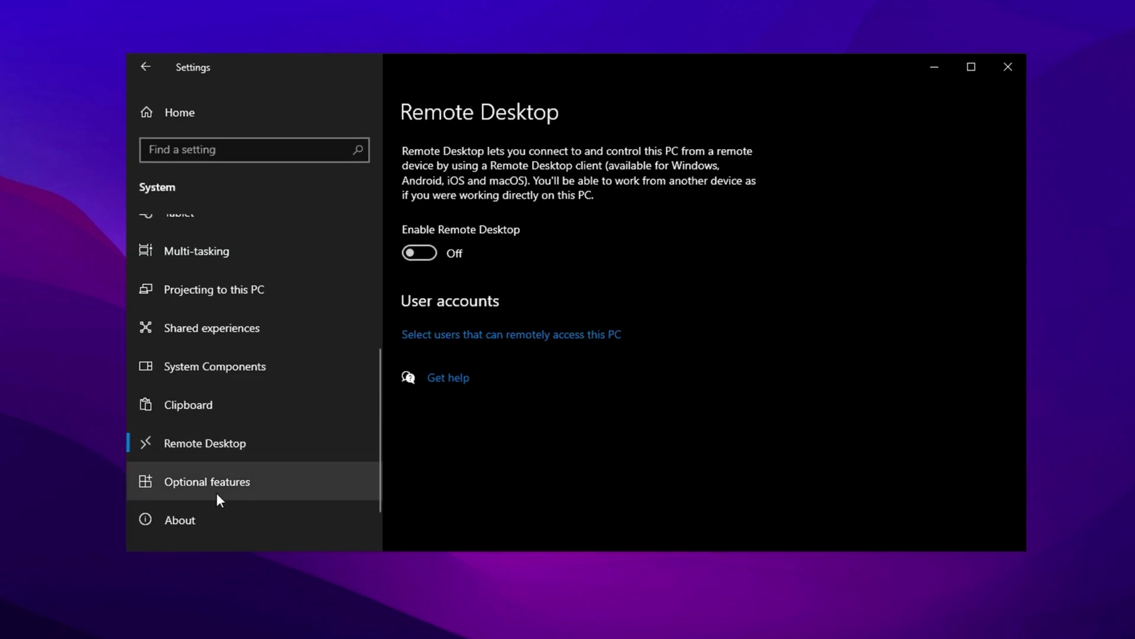
Step: Open the visual effects performance options from the advanced system settings and bring the dialog fully into view
click(202, 520)
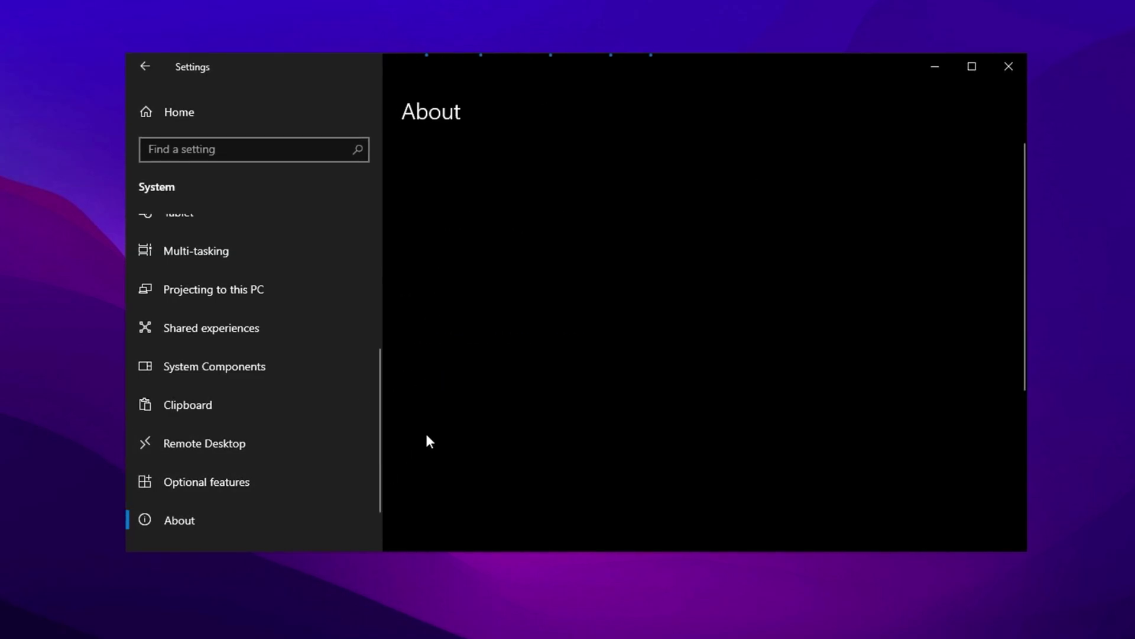
scroll(436, 435, down, 5)
scroll(447, 438, down, 4)
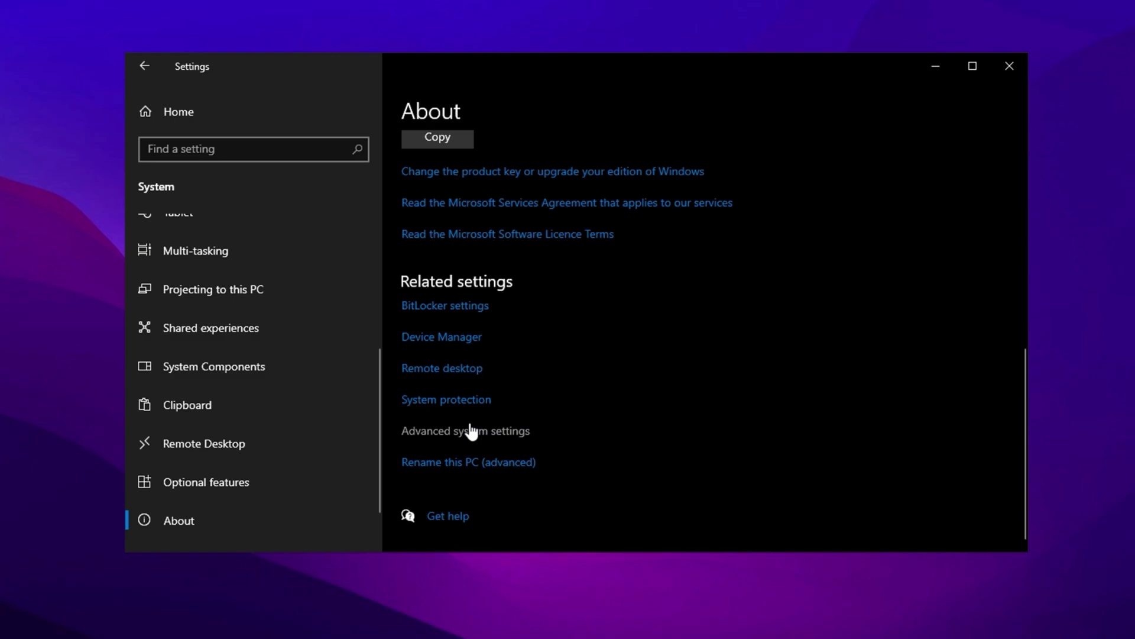
click(460, 432)
drag(20, 32, 557, 135)
click(648, 257)
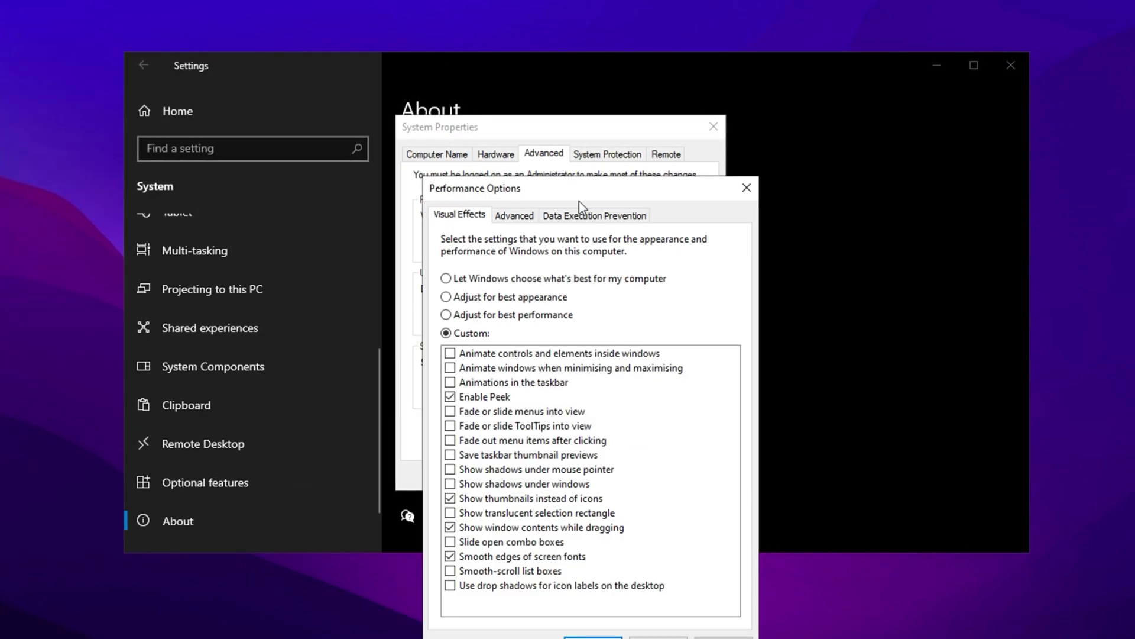
drag(579, 189, 553, 129)
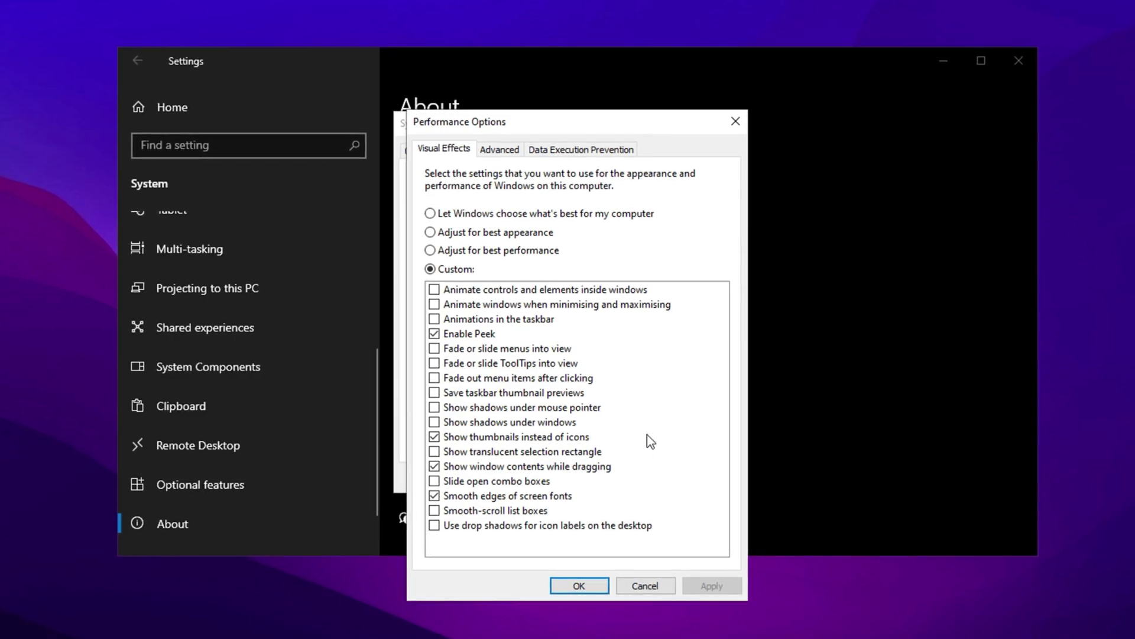
Step: Check the processor scheduling and virtual memory settings, accepting both the Performance Options and System Properties dialogs
click(502, 148)
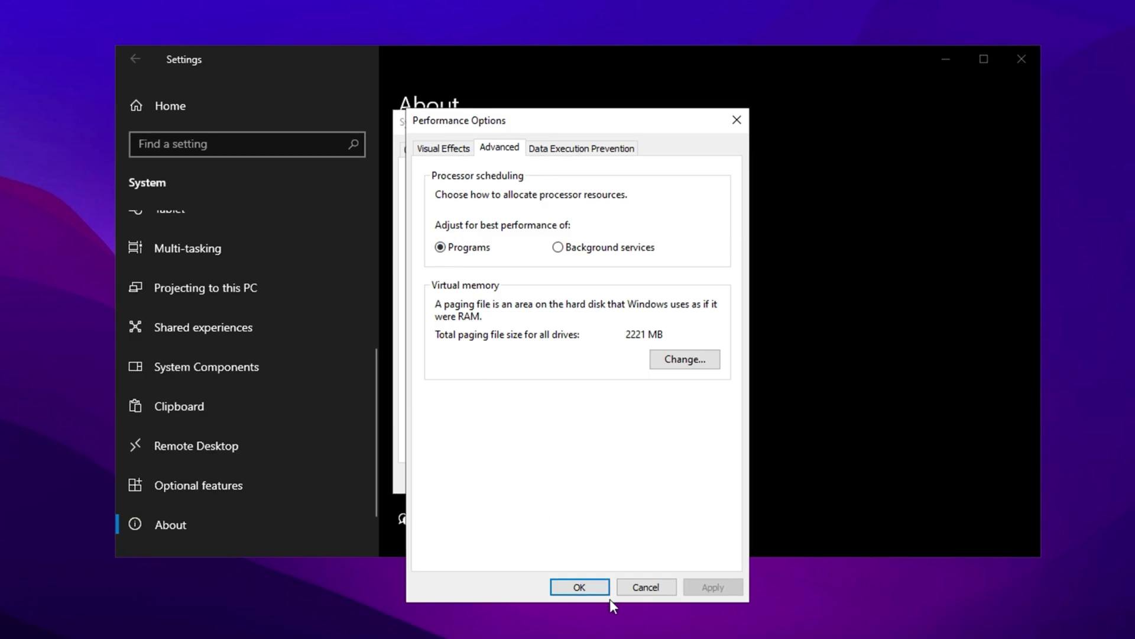
click(591, 588)
click(581, 480)
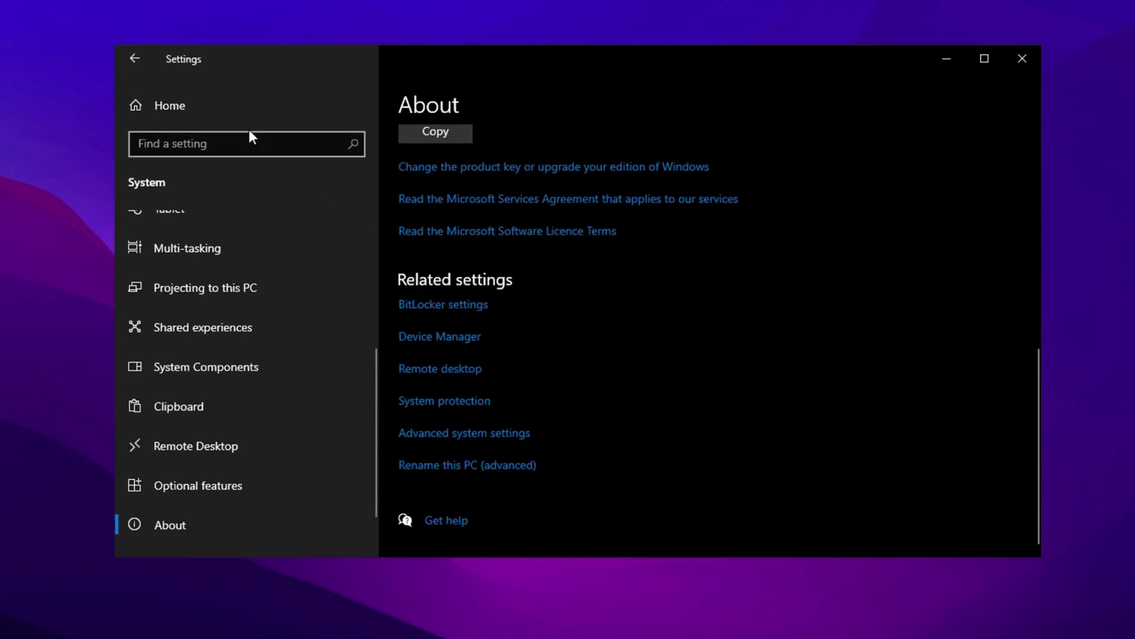
Step: Open the additional mouse options from the Devices settings and move the Mouse Properties dialog over the settings window
click(226, 110)
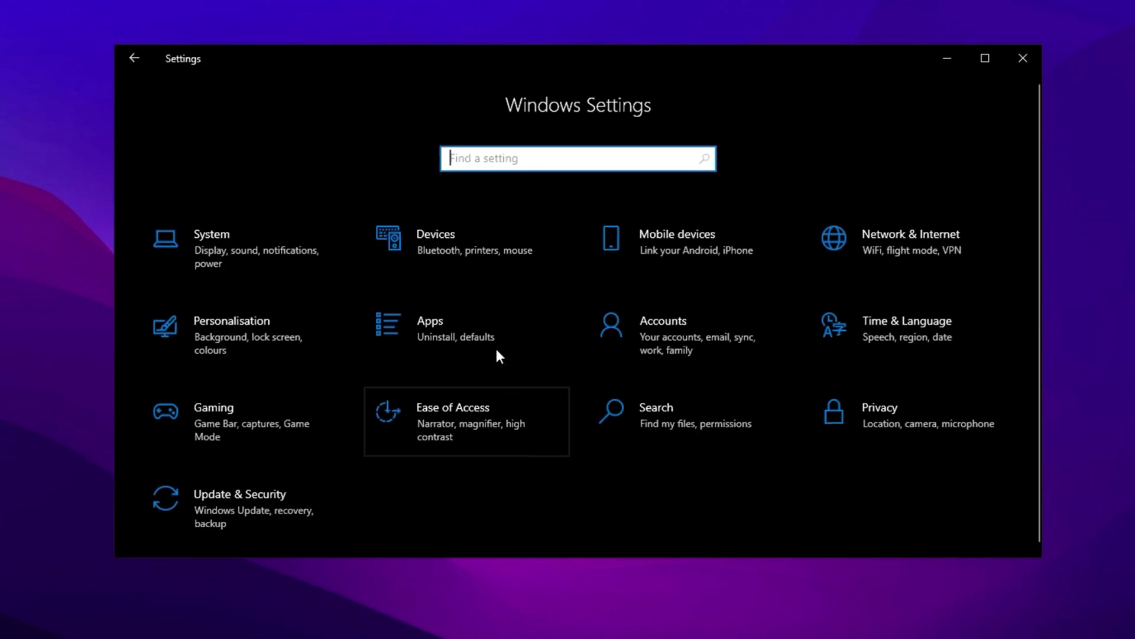
click(480, 242)
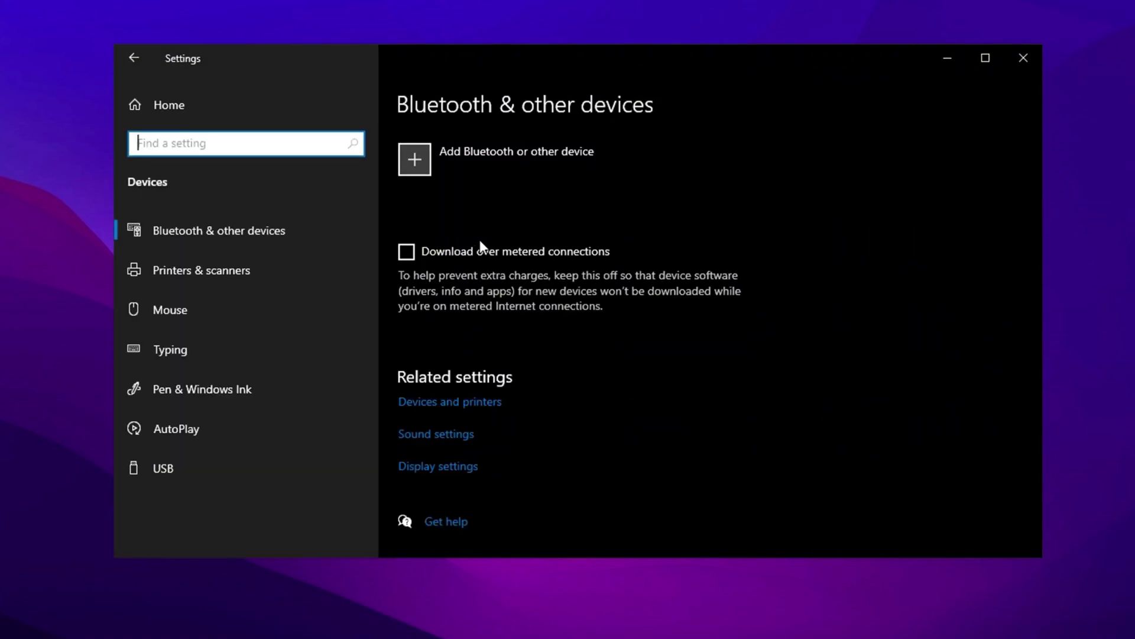
click(289, 308)
scroll(465, 508, down, 3)
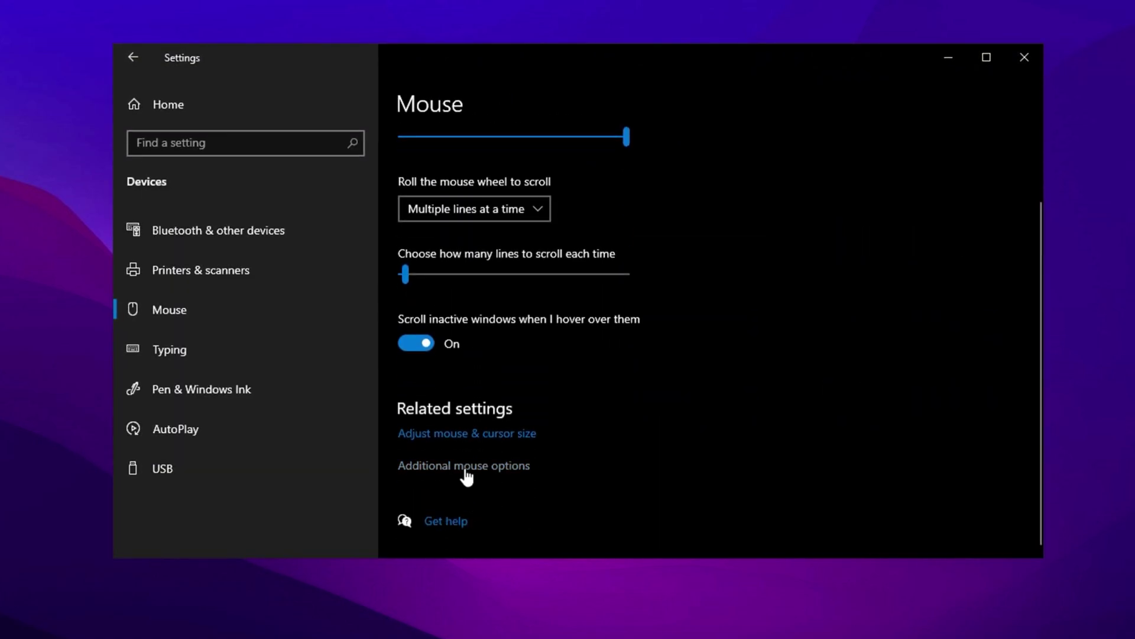
click(465, 470)
drag(119, 47, 562, 112)
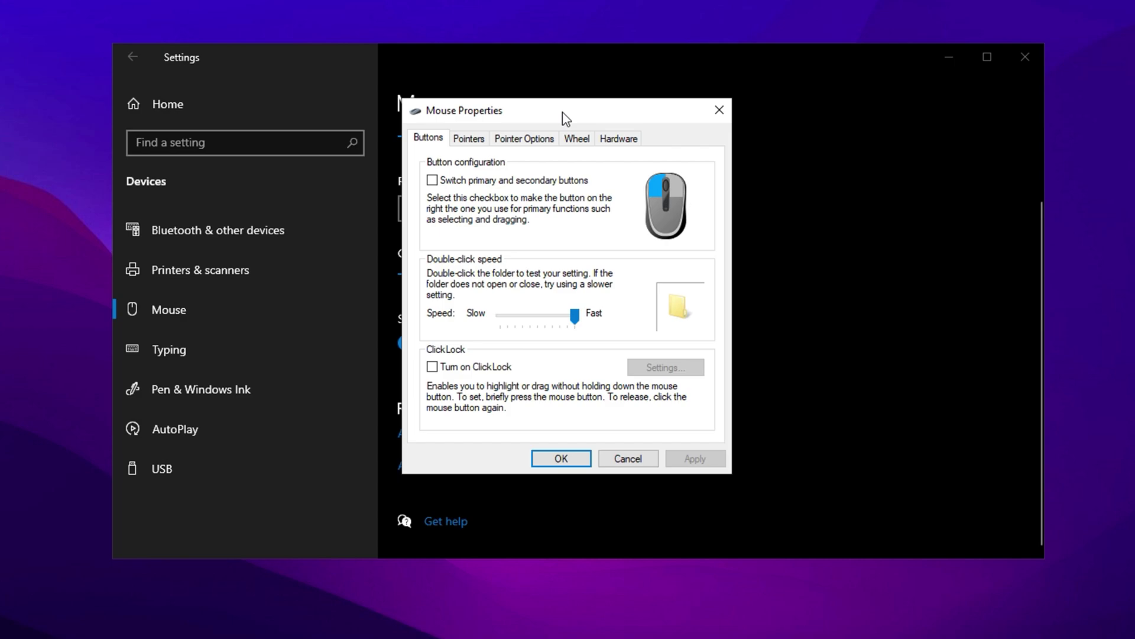
Step: Lower the pointer speed to two notches below the fastest, turn off Enhance pointer precision, and apply the mouse properties
click(529, 141)
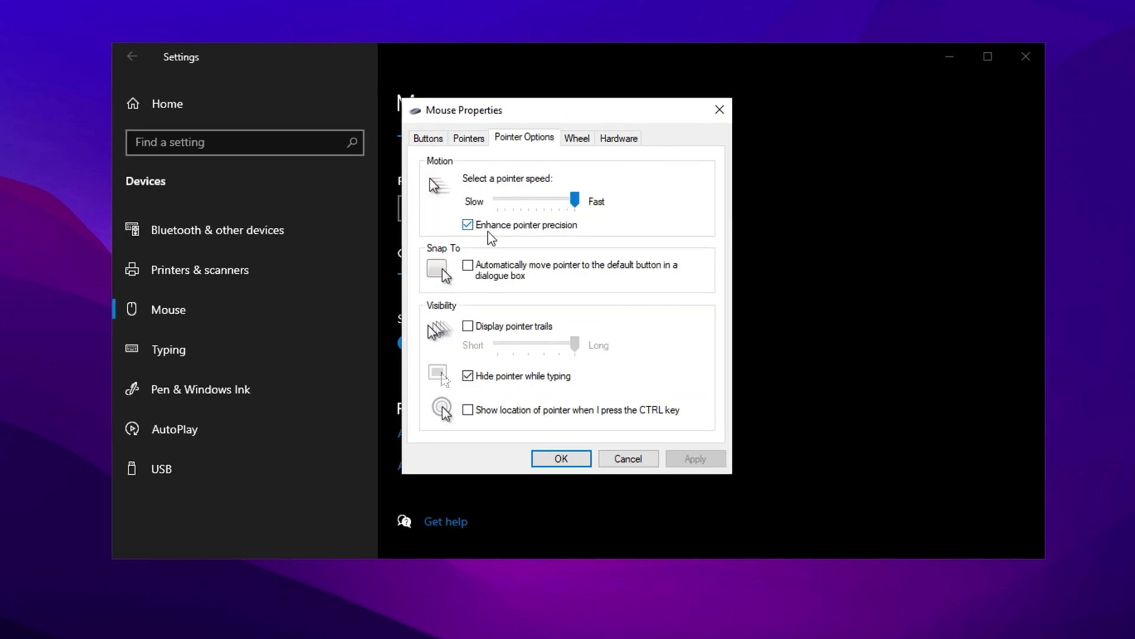
click(556, 198)
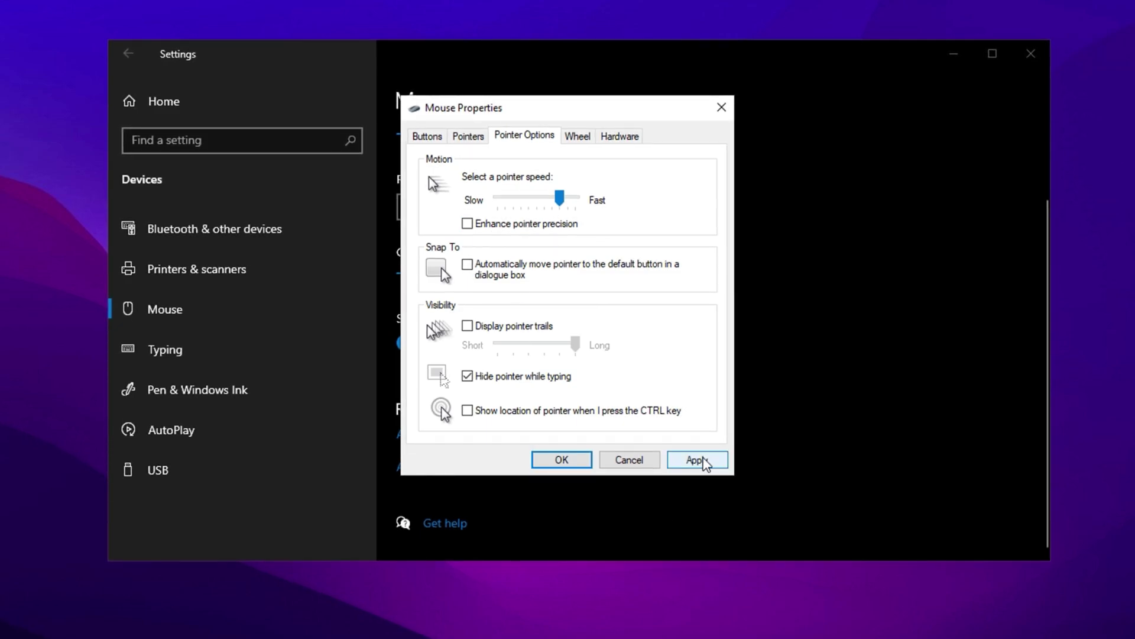
click(696, 460)
click(562, 460)
Step: Check the transparency effects setting on the Colours page under Personalisation and return to the settings home
click(157, 112)
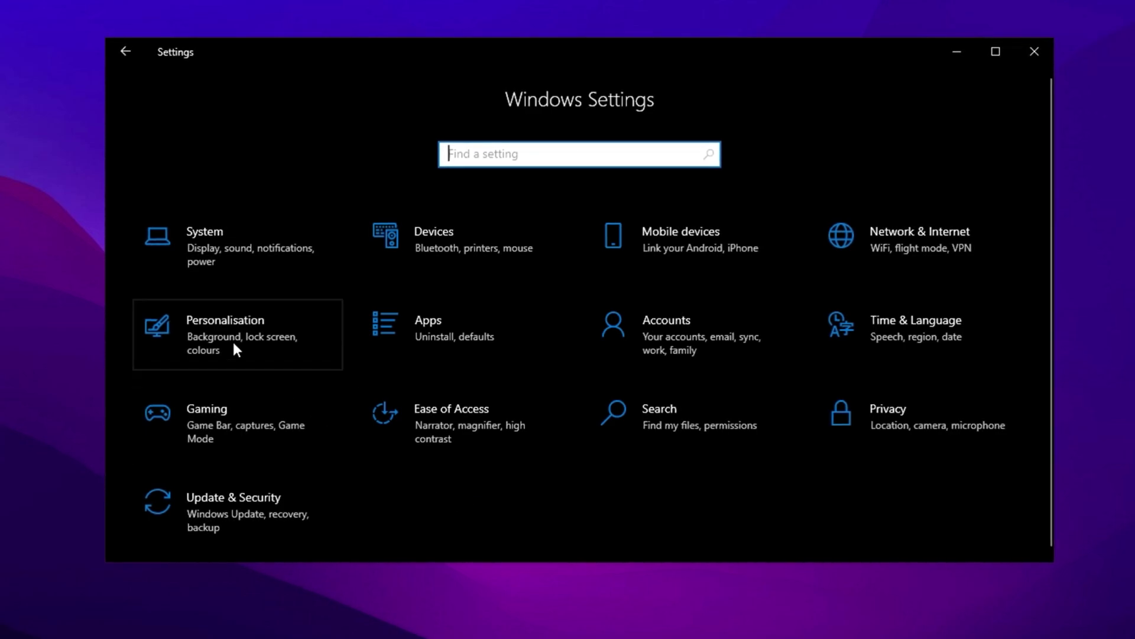
click(209, 325)
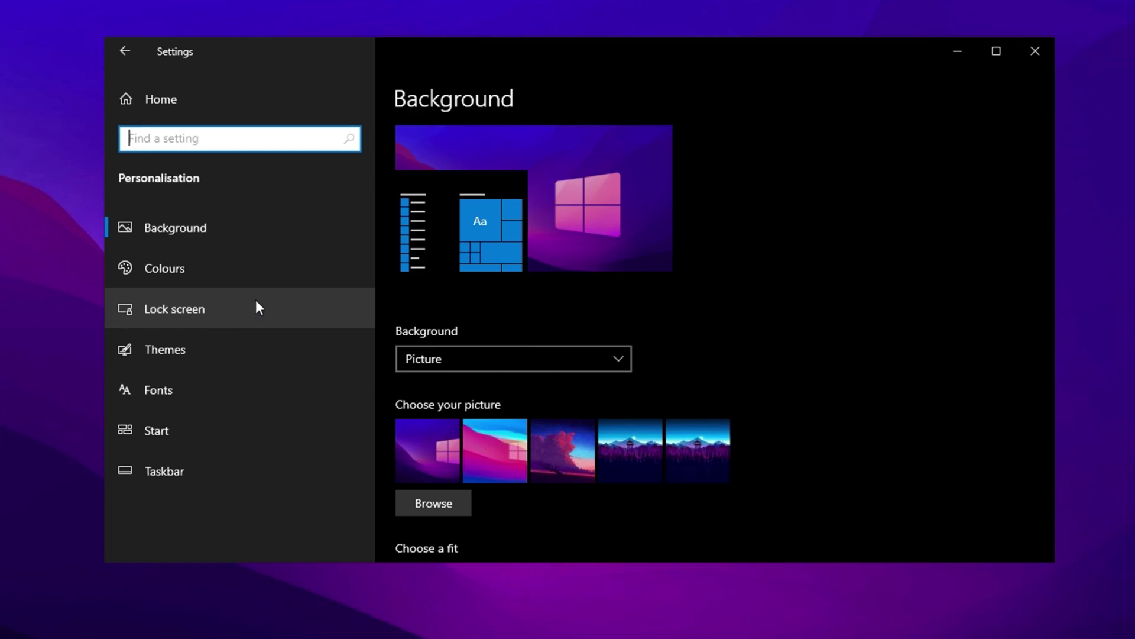
click(243, 254)
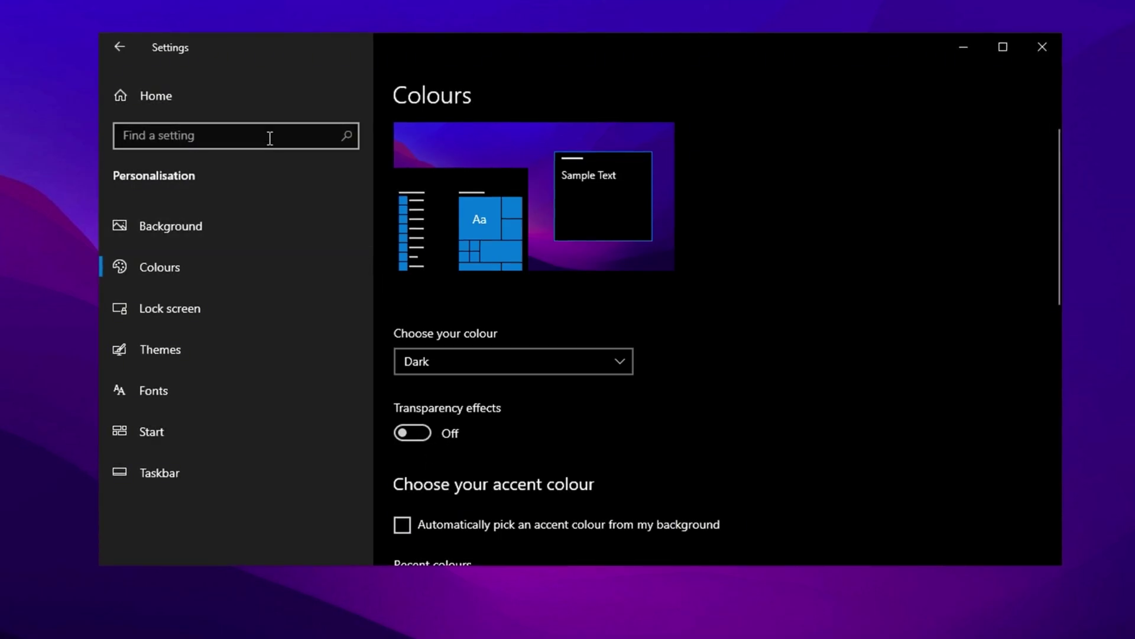
click(223, 102)
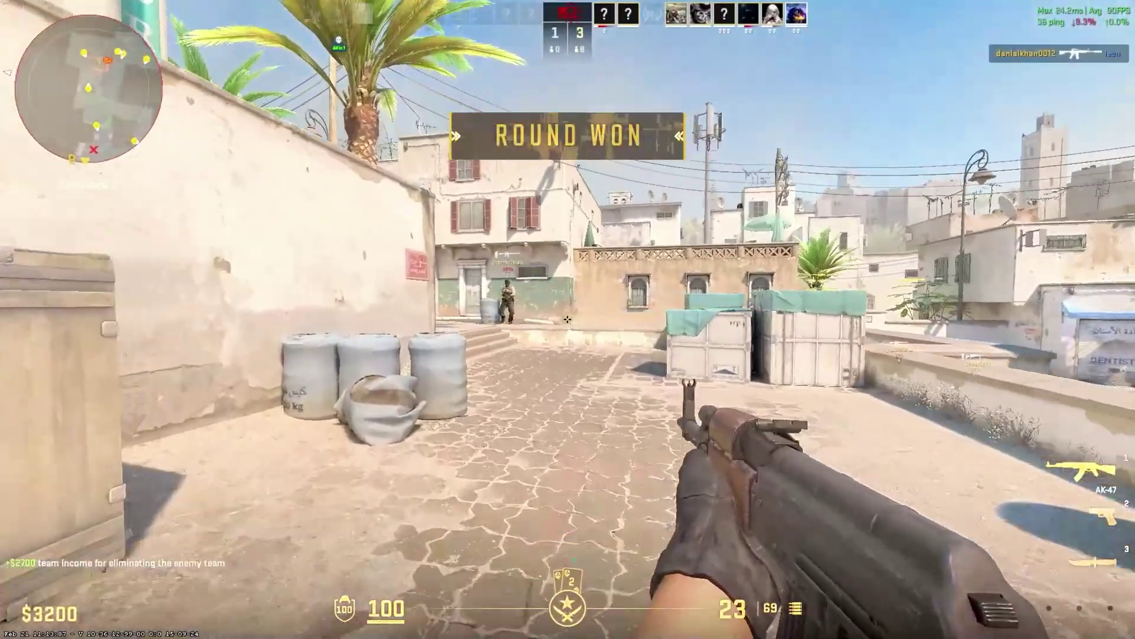
key(w)
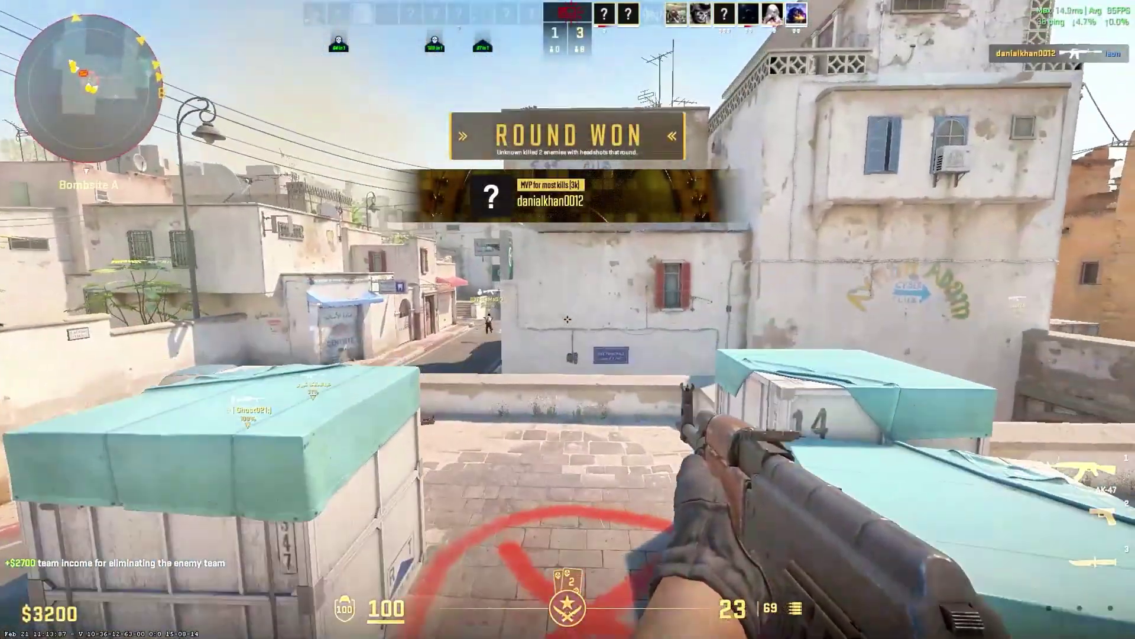
click(568, 319)
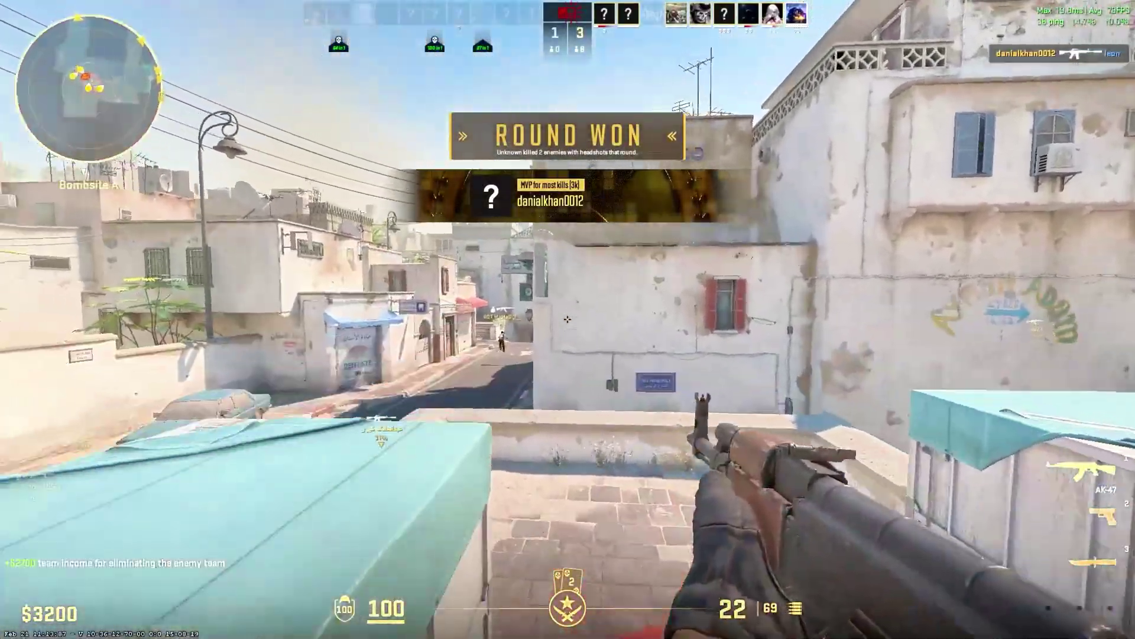
click(568, 319)
click(567, 319)
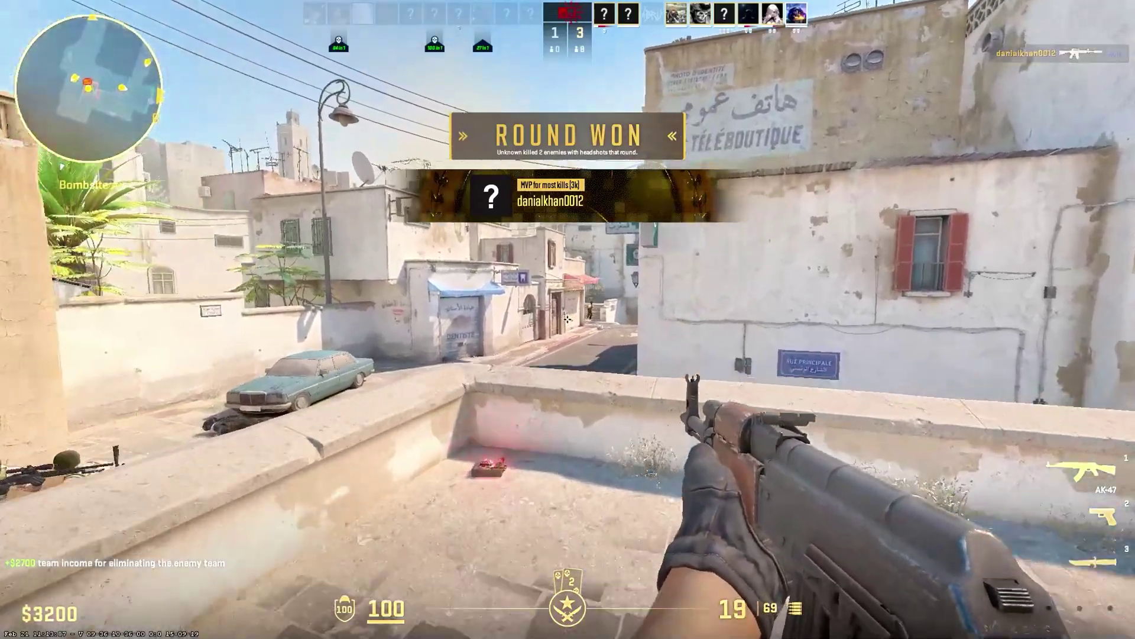
click(568, 319)
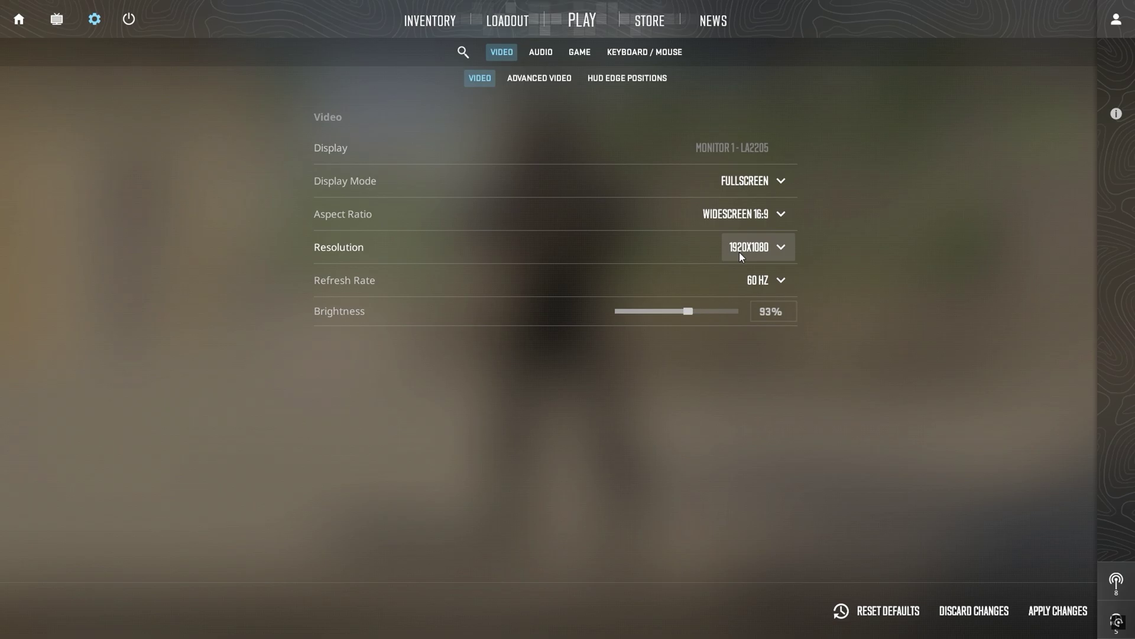
Step: Set NVIDIA Reflex Low Latency to Enabled + Boost in Counter-Strike 2's advanced video settings
click(550, 78)
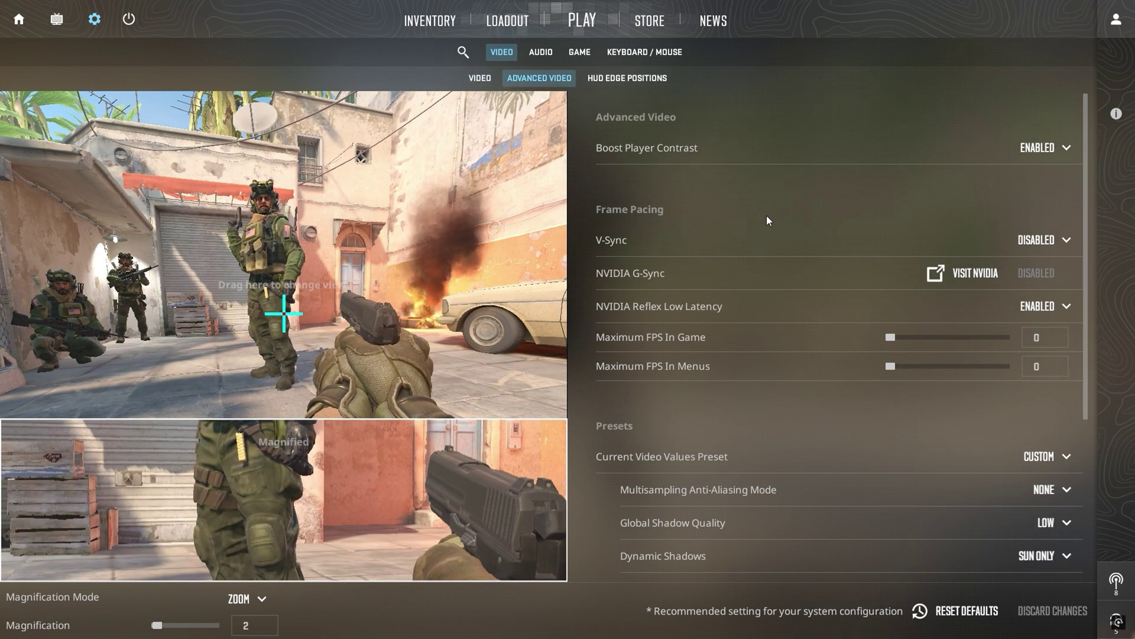
mouse_move(1034, 155)
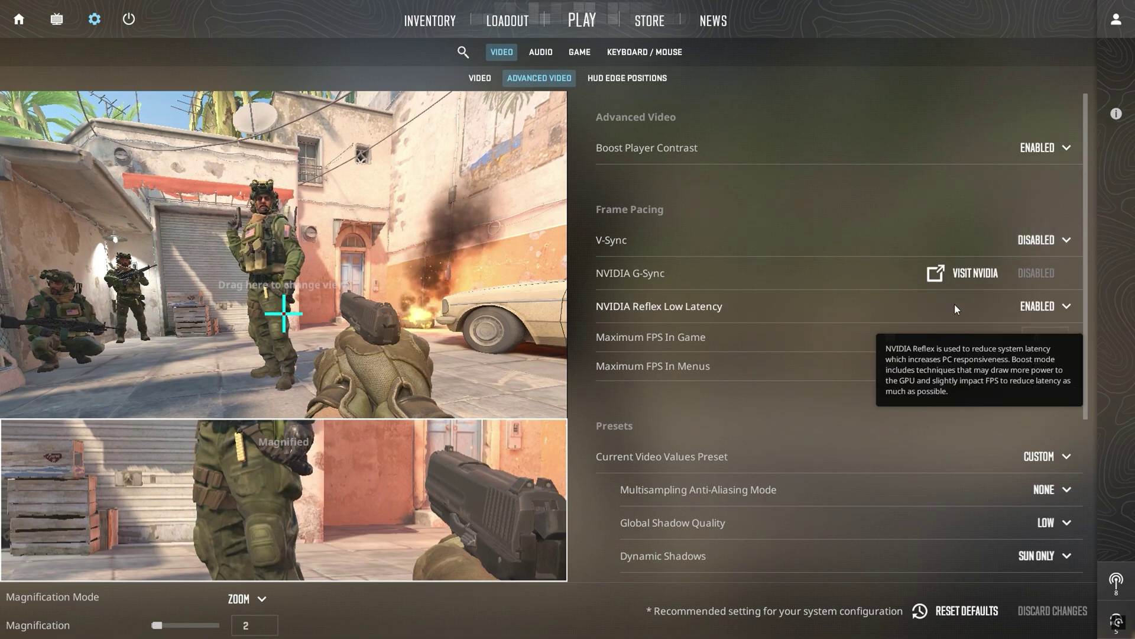
click(1031, 307)
click(1027, 376)
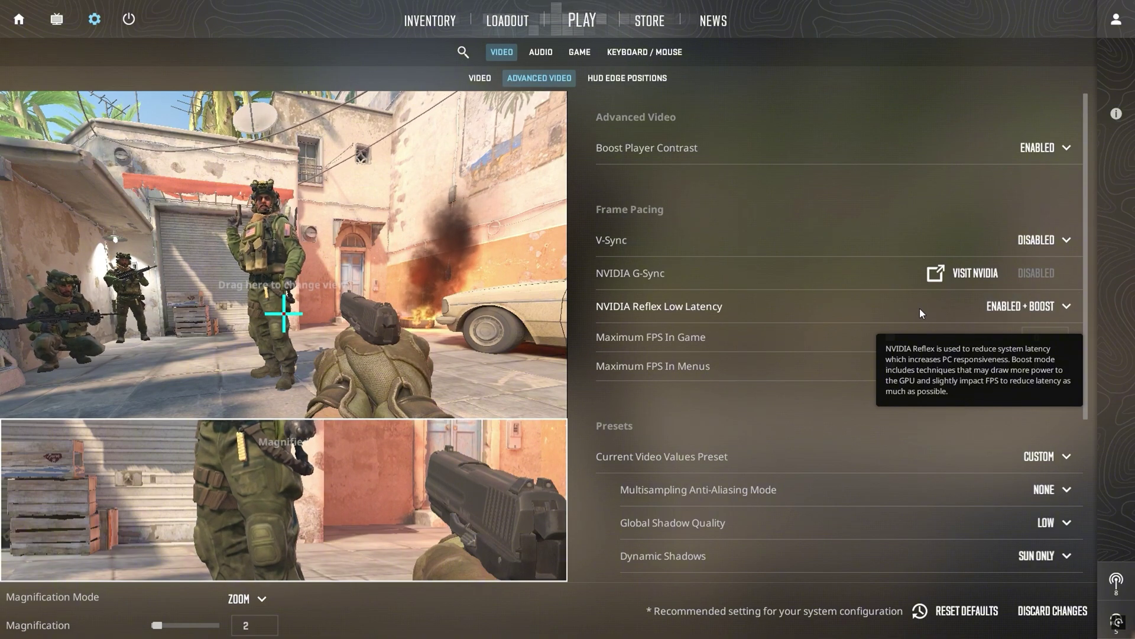
Step: Open the choices for Multisampling Anti-Aliasing Mode in the video presets
scroll(857, 355, down, 3)
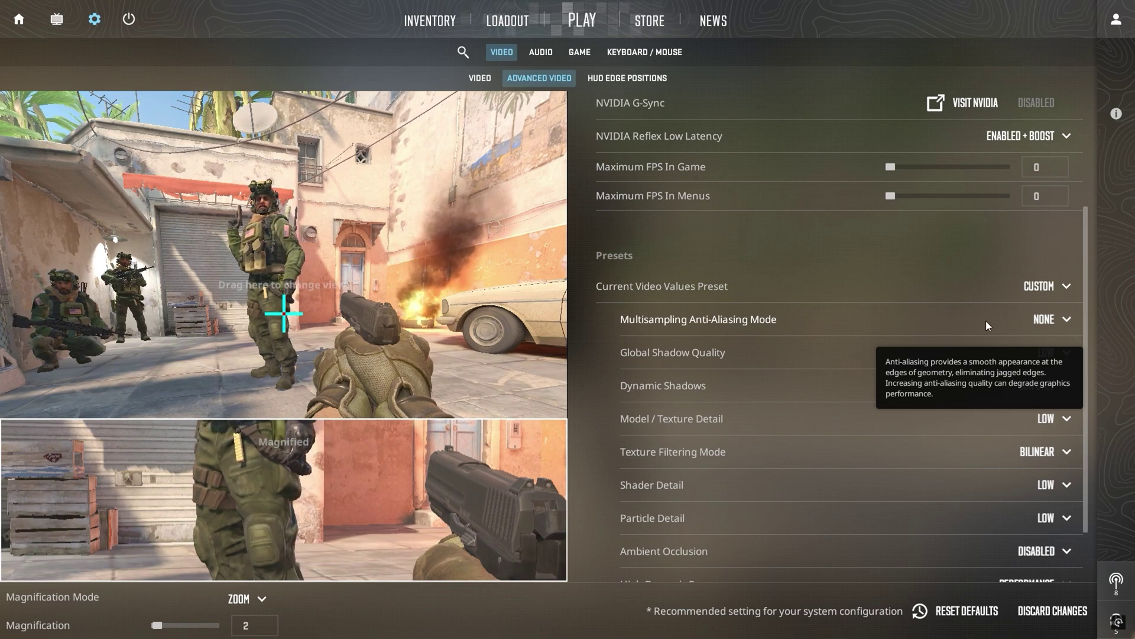
click(1057, 321)
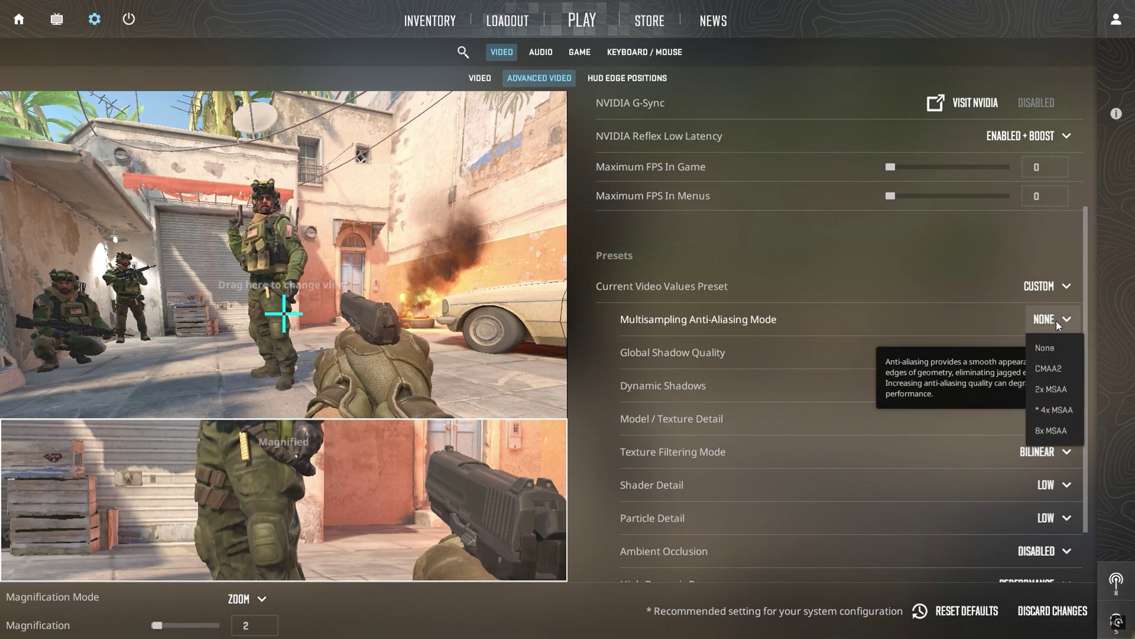